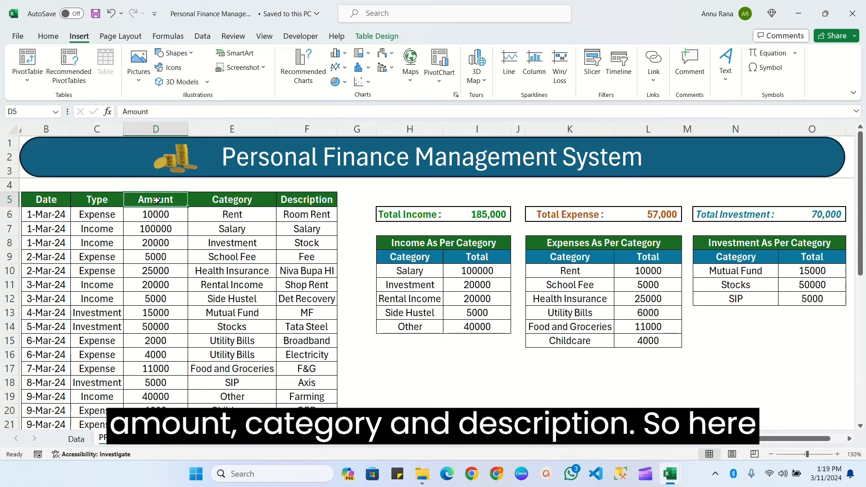
Review the transaction table's Category and Description headers and the Type options offered for the first record.
click(230, 201)
click(296, 199)
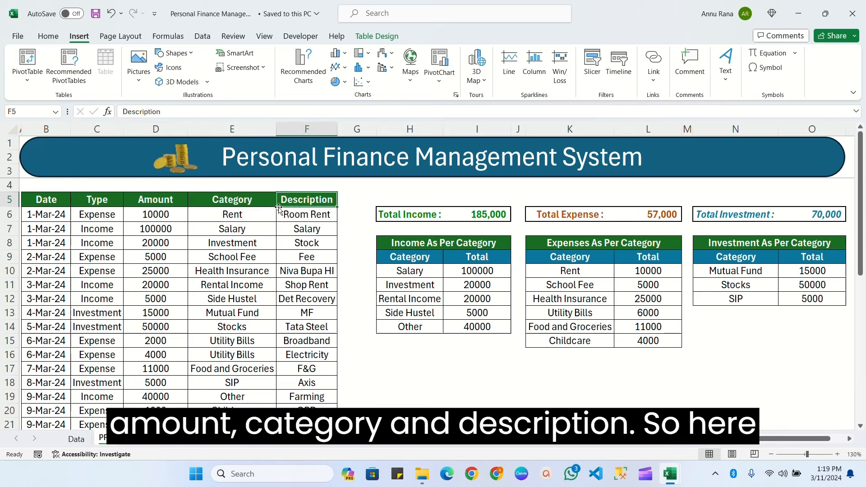
click(105, 215)
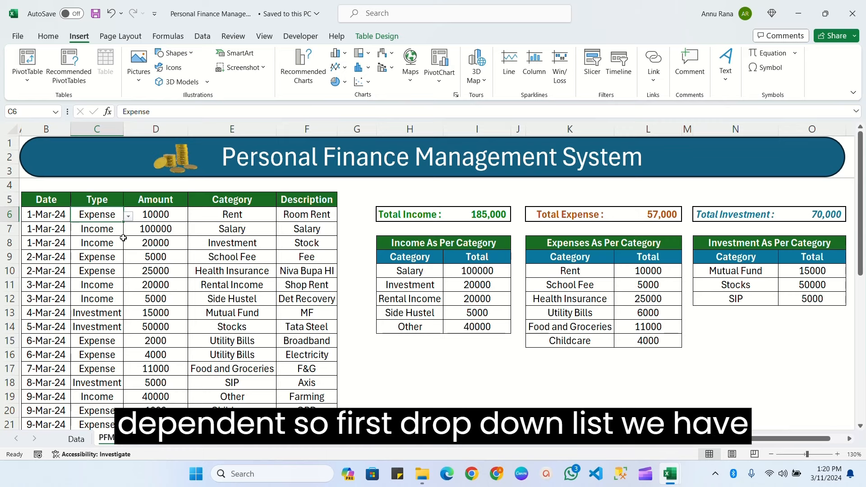
click(128, 217)
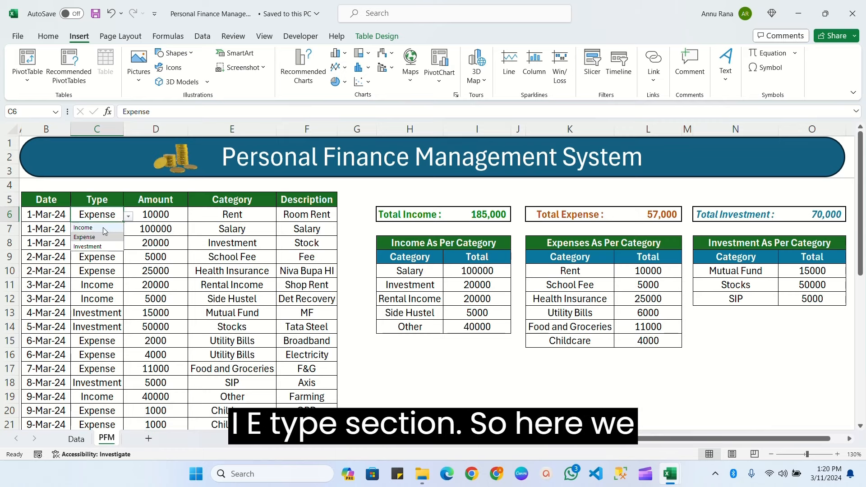
click(105, 235)
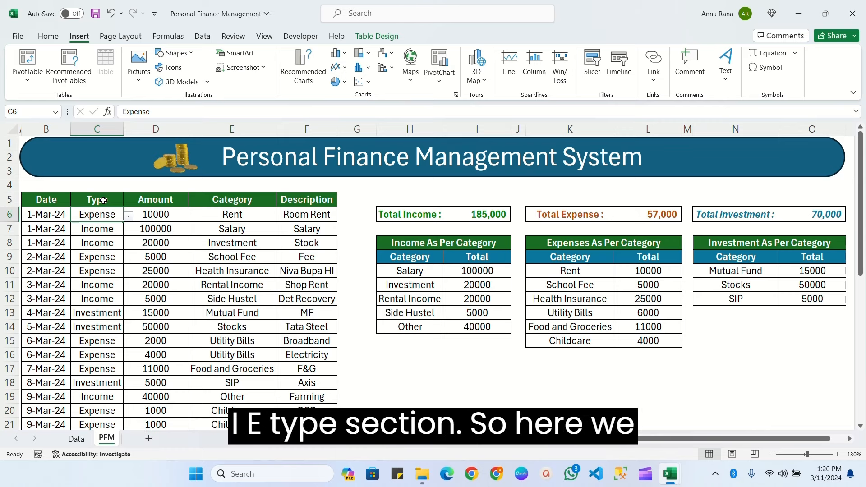
click(130, 218)
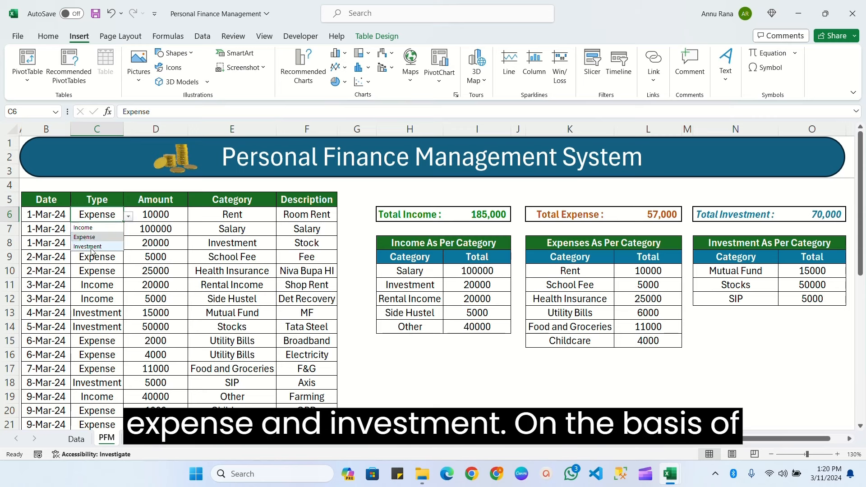
click(99, 217)
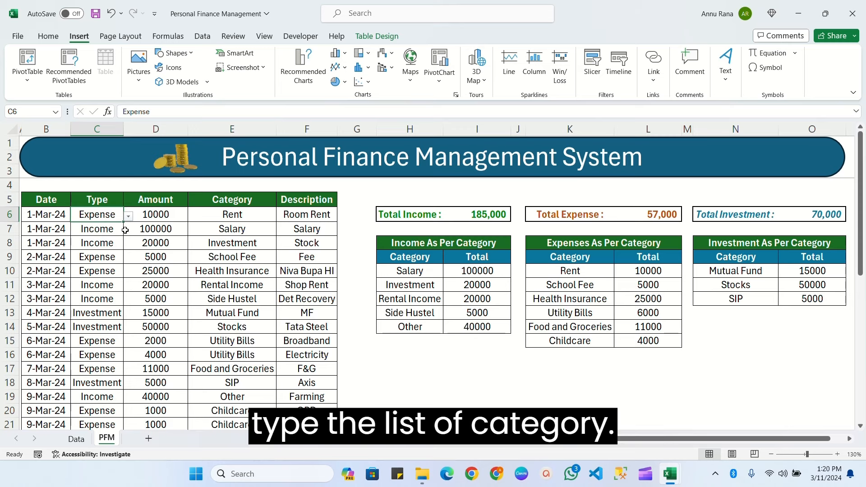
Examine the first expense record's type, amount, description and the Category drop-down that depends on its type.
click(240, 215)
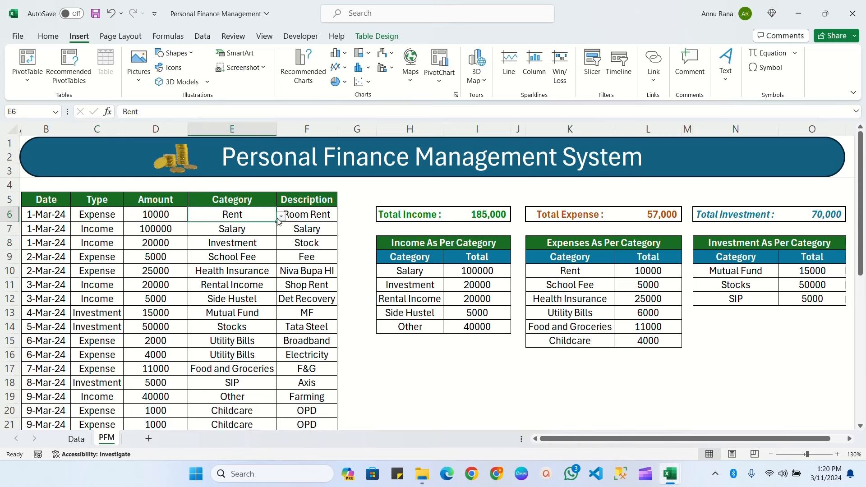
click(106, 215)
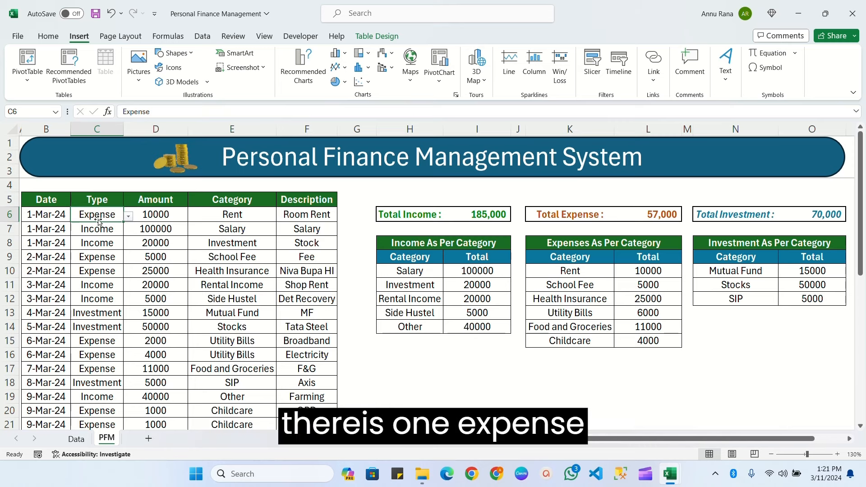
key(Right)
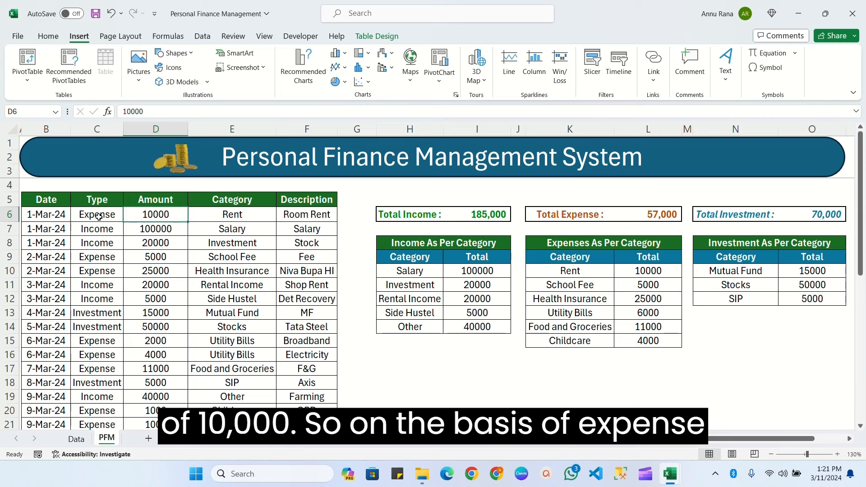
click(273, 218)
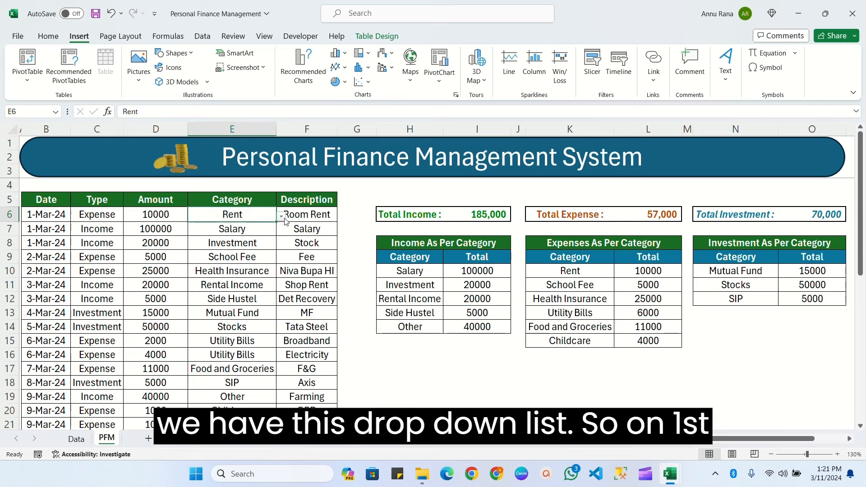
click(281, 217)
key(Escape)
click(101, 216)
click(159, 216)
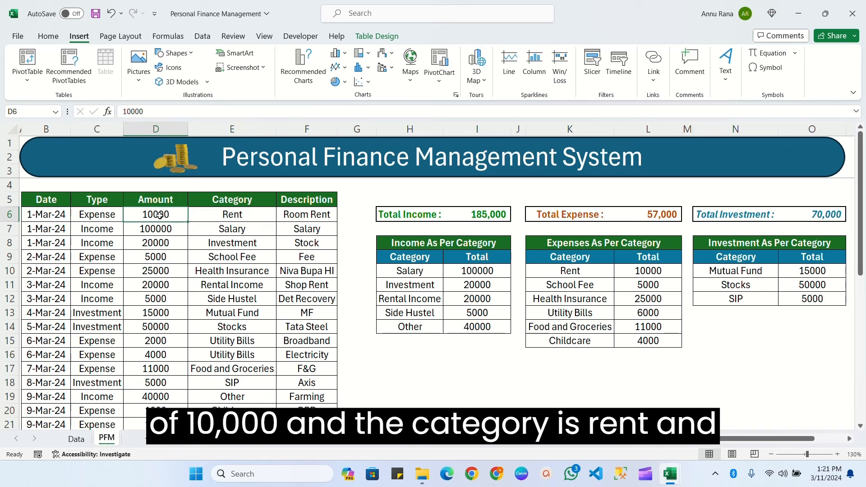
click(251, 215)
click(285, 217)
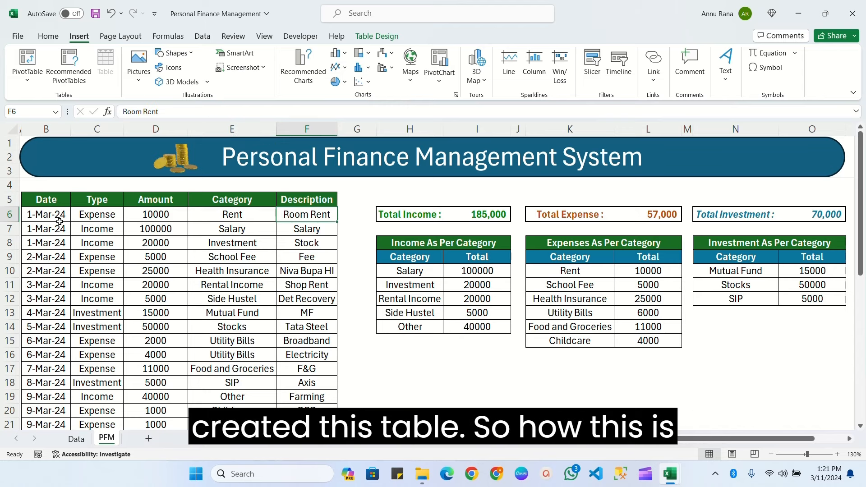
click(112, 217)
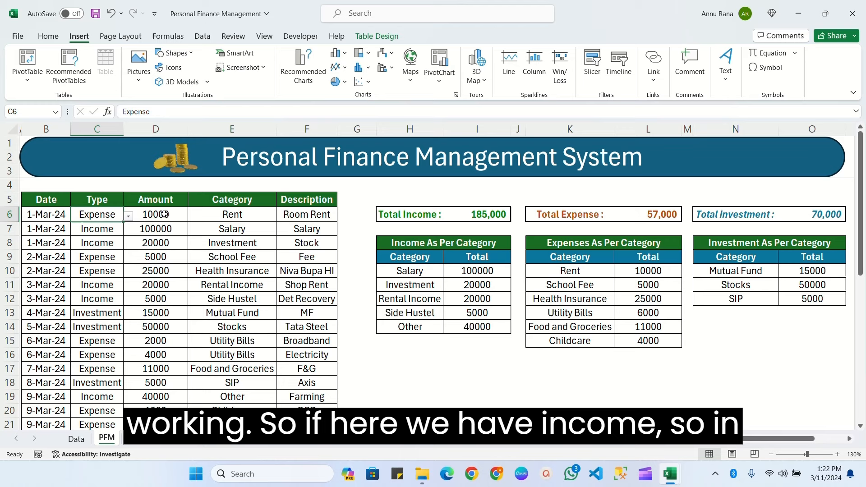
Inspect the Type and dependent Category drop-down options of the 1-Mar-24 salary income record.
click(119, 229)
click(128, 230)
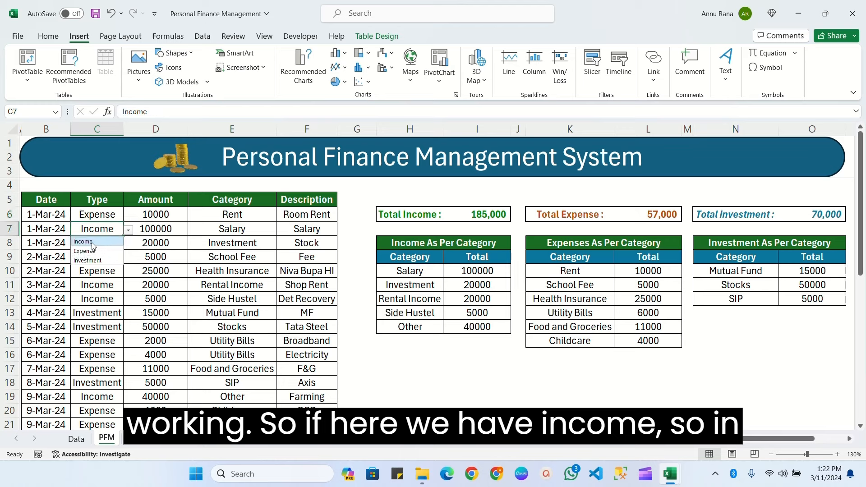
click(208, 226)
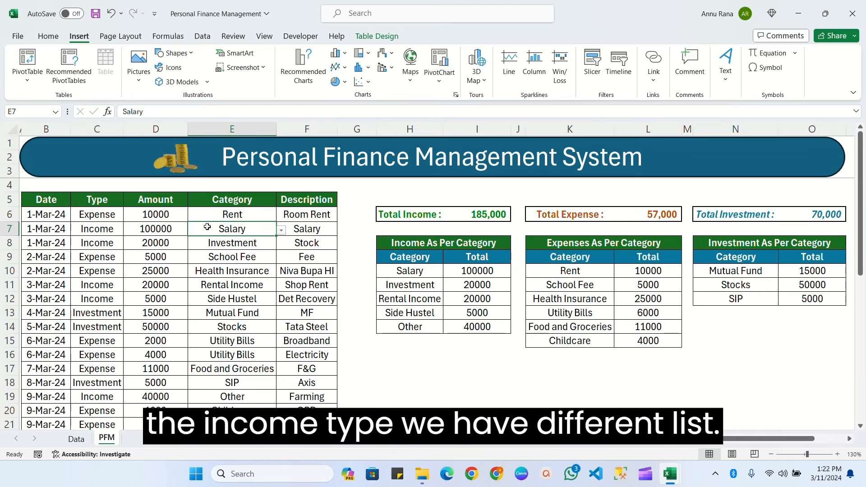
click(281, 230)
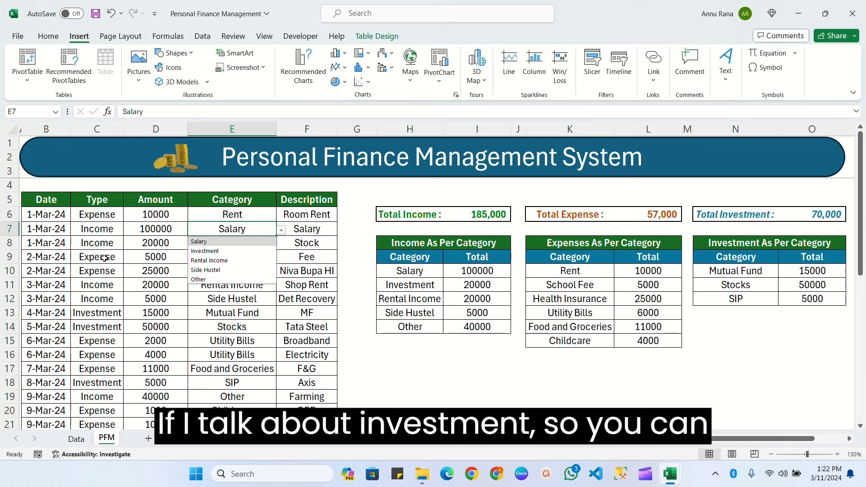
Inspect the 4-Mar-24 mutual fund record and the Category options offered for its Investment type.
click(98, 313)
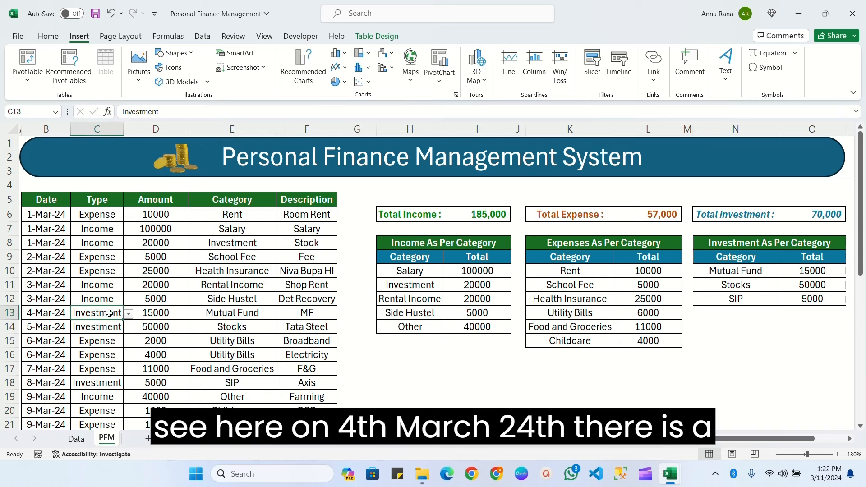
click(156, 314)
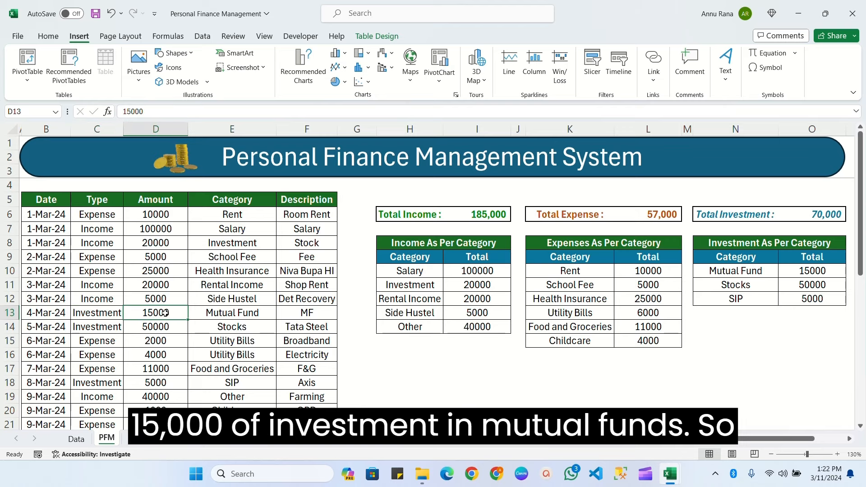
click(231, 315)
click(281, 319)
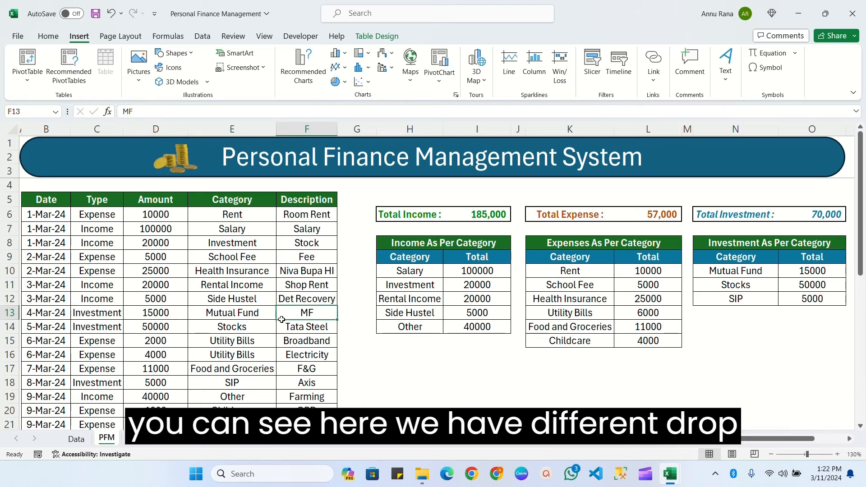
click(273, 316)
click(281, 314)
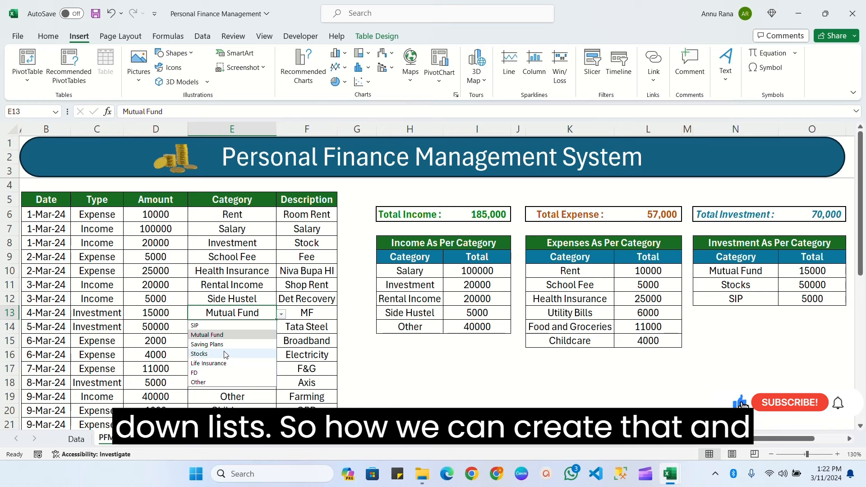
click(245, 299)
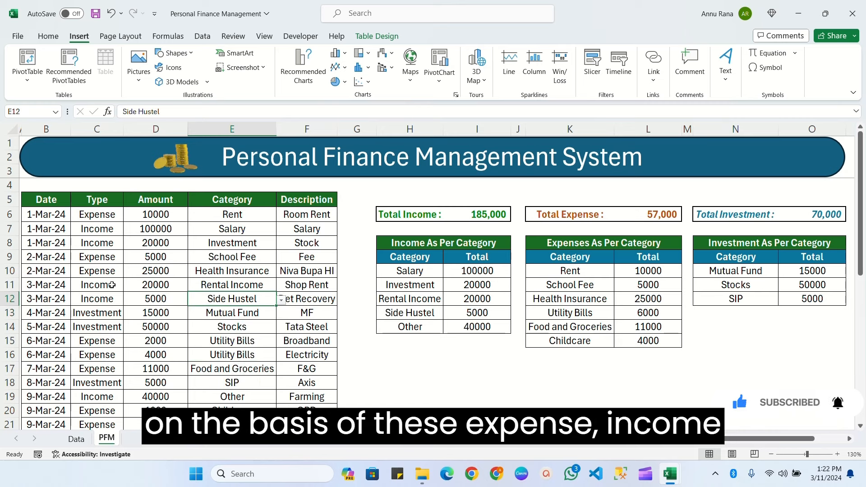
Review the three summary tables of income, expenses and investment per category.
drag(406, 242, 812, 342)
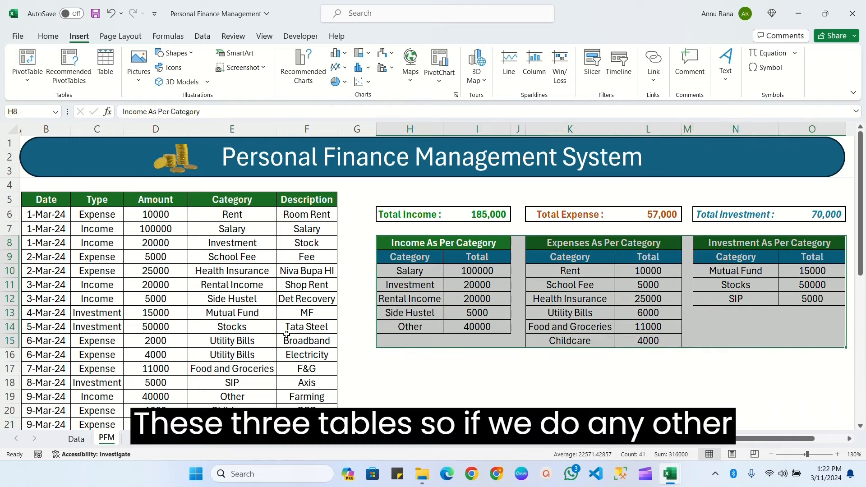
scroll(151, 339, down, 3)
scroll(155, 336, up, 3)
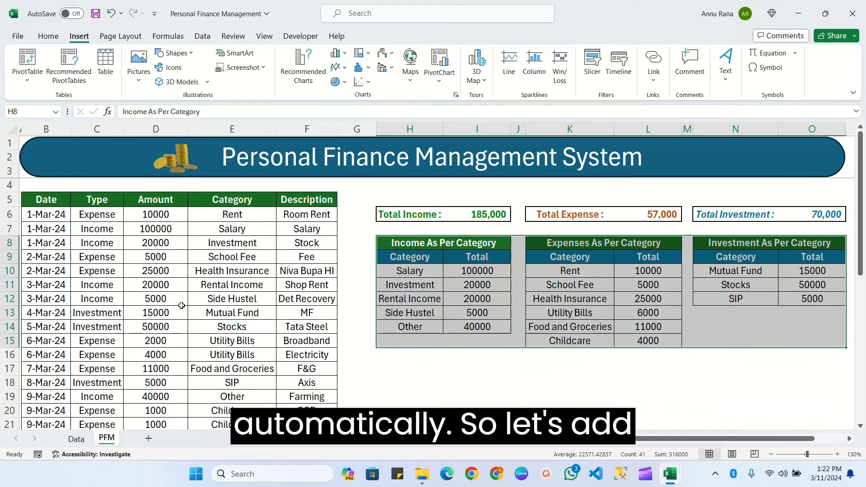
Start a new record in the first empty table row with today's date, 11-Mar-24, and the type Investment.
scroll(49, 334, down, 3)
click(58, 329)
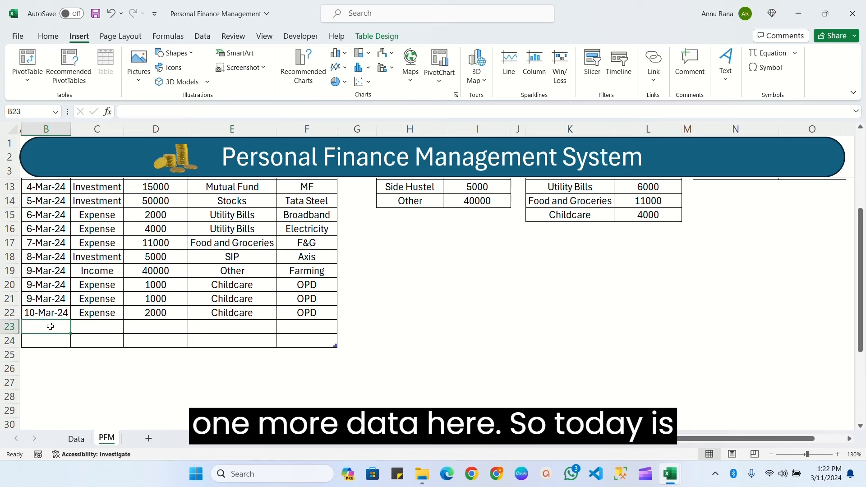
key(ctrl+semicolon)
key(Tab)
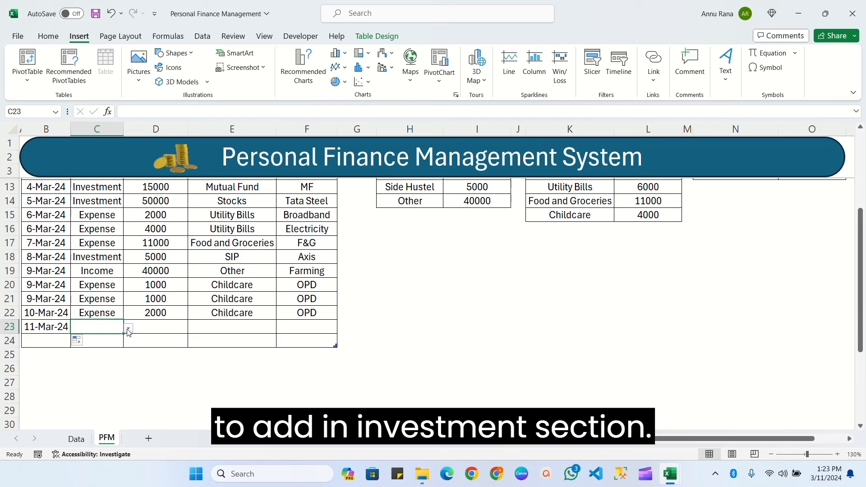
click(129, 332)
click(88, 358)
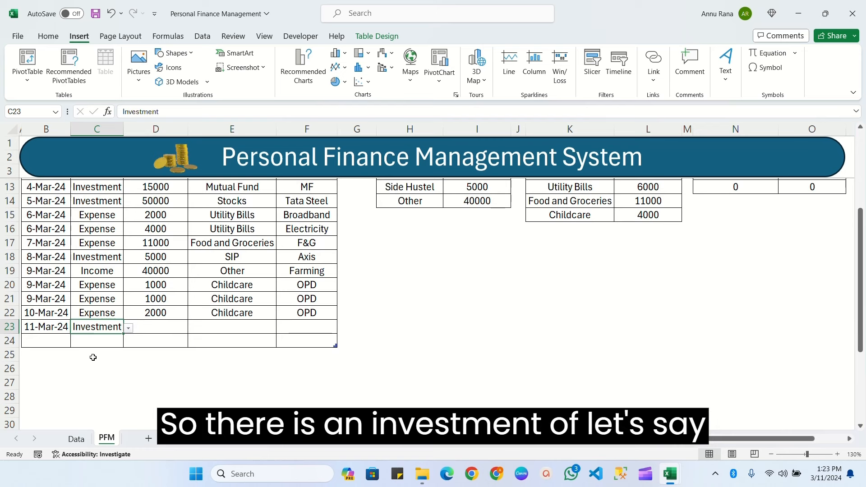
Fill in the new 11-Mar-24 investment record with the amount 20000 and the category Stocks.
click(157, 329)
text(20000)
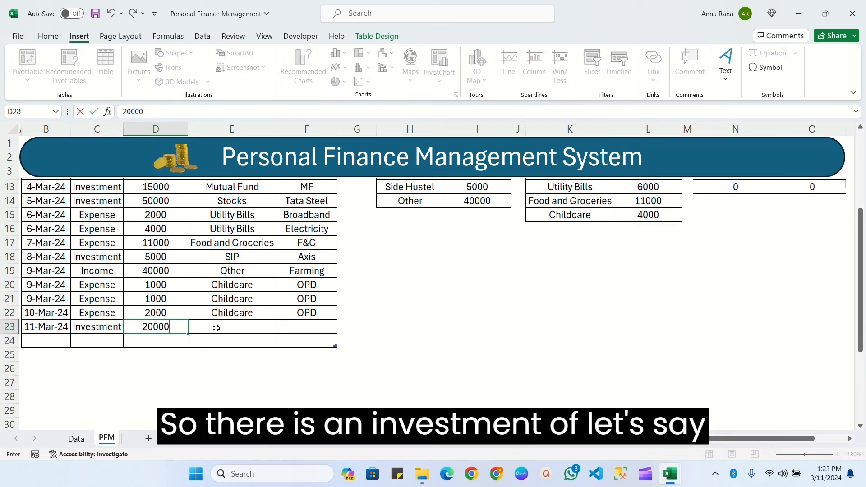
click(216, 328)
click(281, 328)
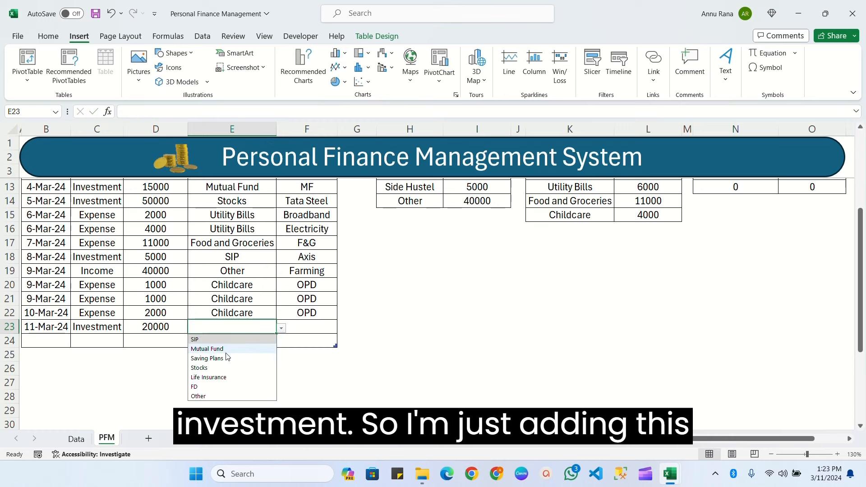
click(198, 368)
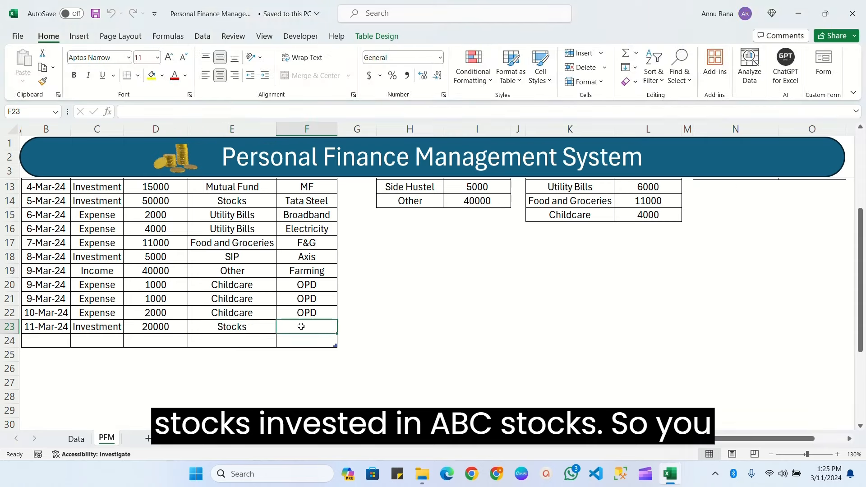
click(409, 326)
Check the Mutual Fund and Stocks totals in the investment-per-category table.
scroll(631, 310, up, 3)
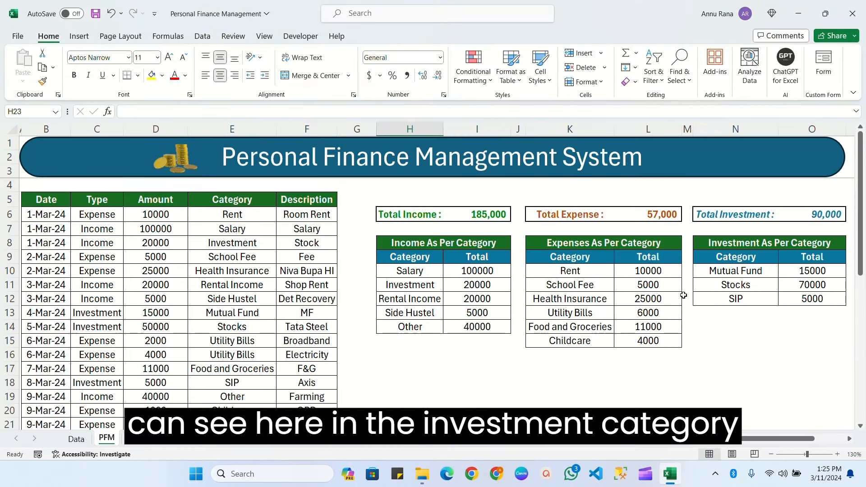
click(811, 274)
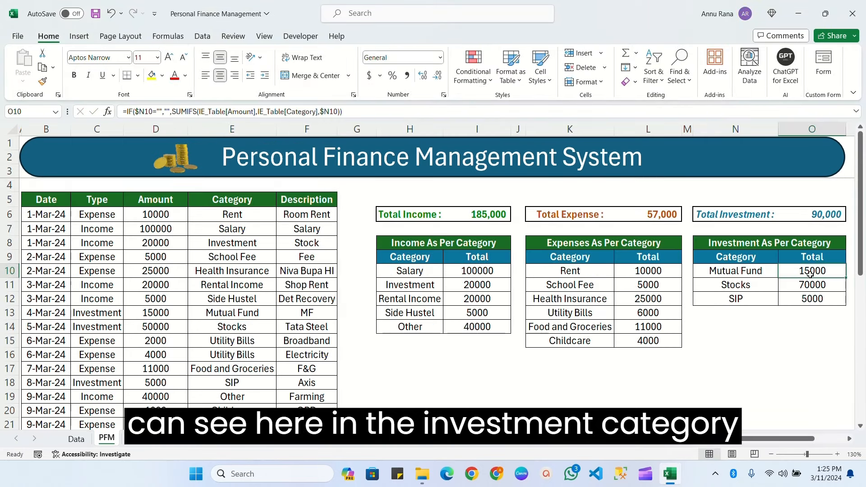
click(812, 285)
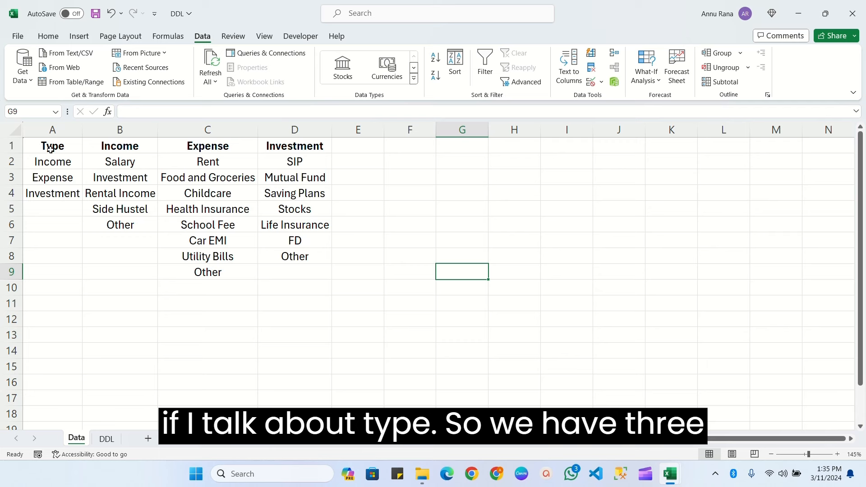
Examine the Type, Income, Expense and Investment source lists on the Data sheet of the DDL workbook.
click(53, 149)
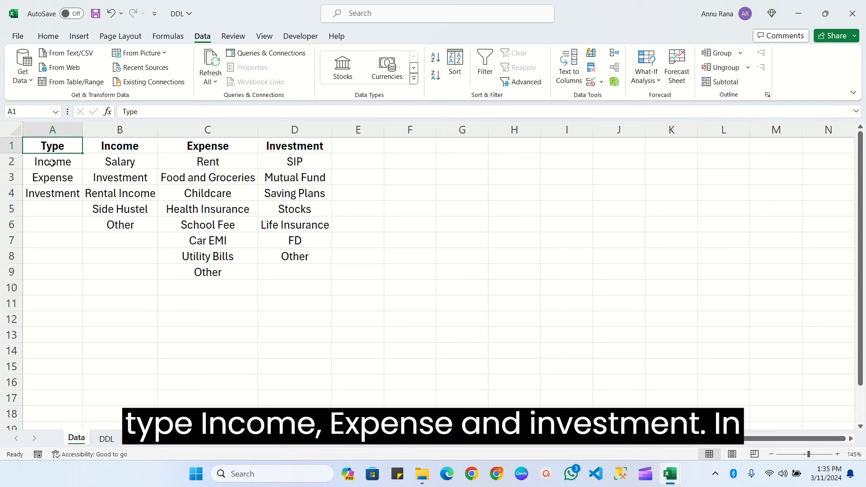
drag(52, 163, 53, 193)
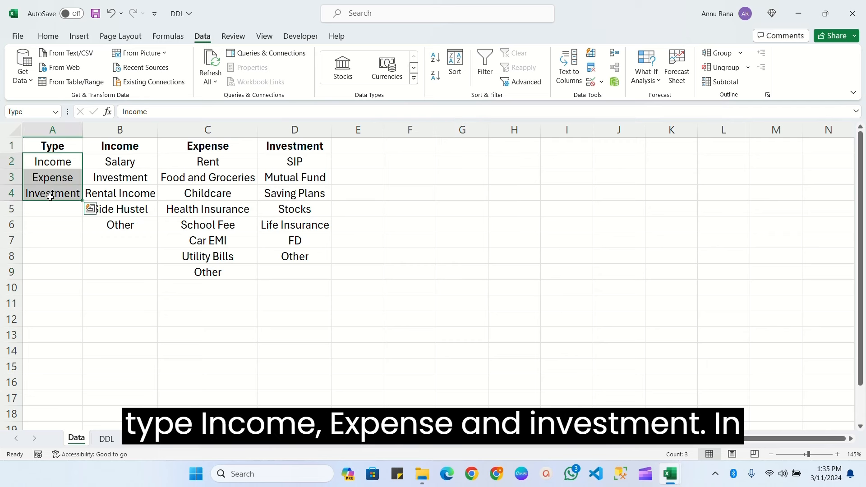
click(50, 197)
click(113, 148)
drag(117, 162, 120, 226)
drag(203, 161, 207, 272)
click(296, 145)
drag(294, 162, 304, 253)
click(269, 300)
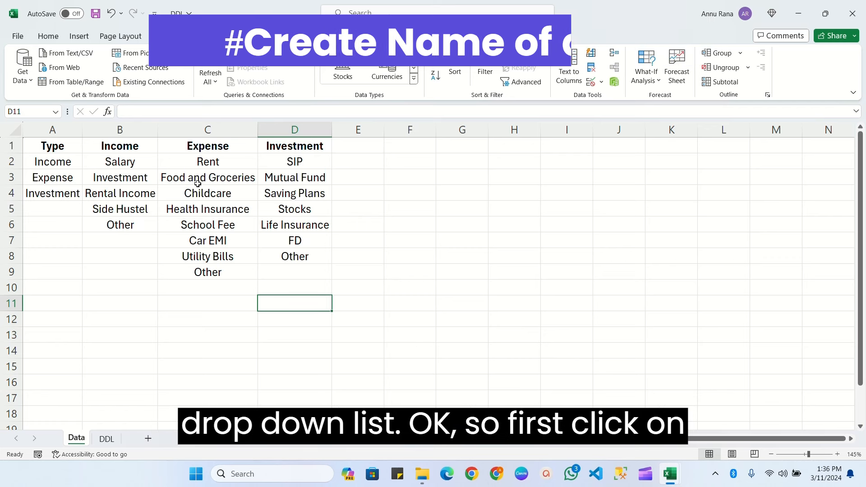
Create named ranges from the top-row headers of the Type, Income, Expense and Investment lists in A1:A4, B1:B6, C1:C9 and D1:D8.
drag(53, 145, 58, 195)
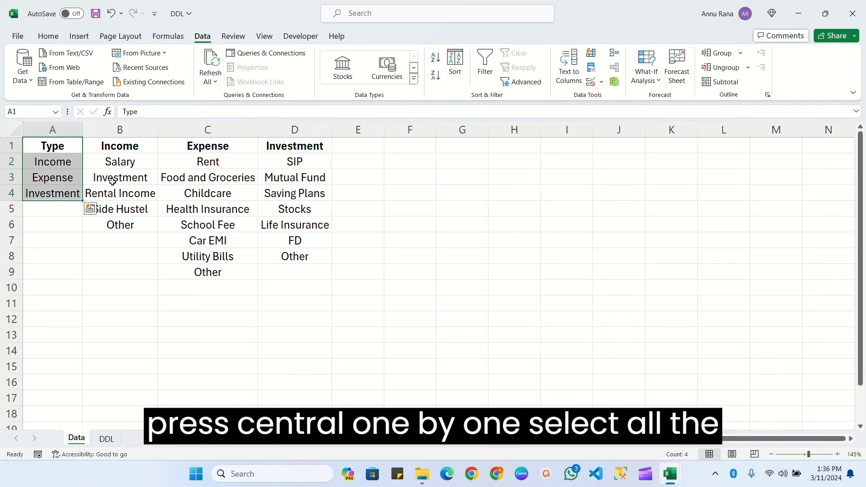
drag(120, 146, 120, 225)
drag(207, 146, 206, 268)
drag(295, 146, 295, 256)
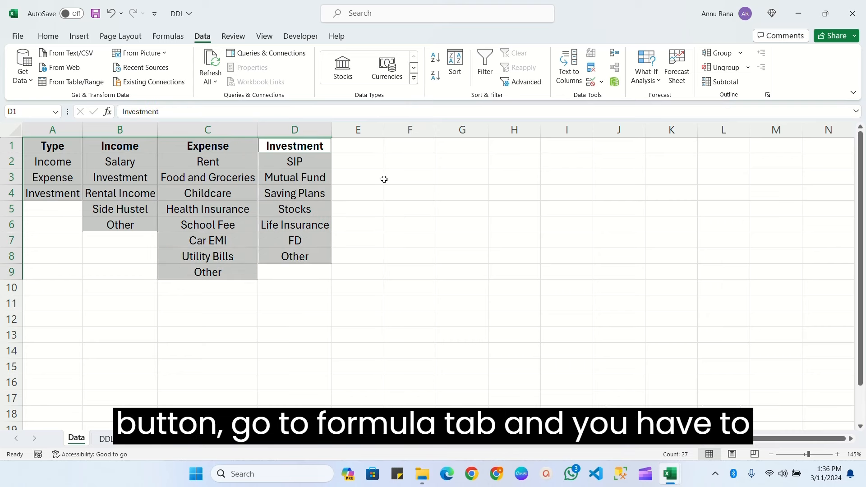
click(167, 36)
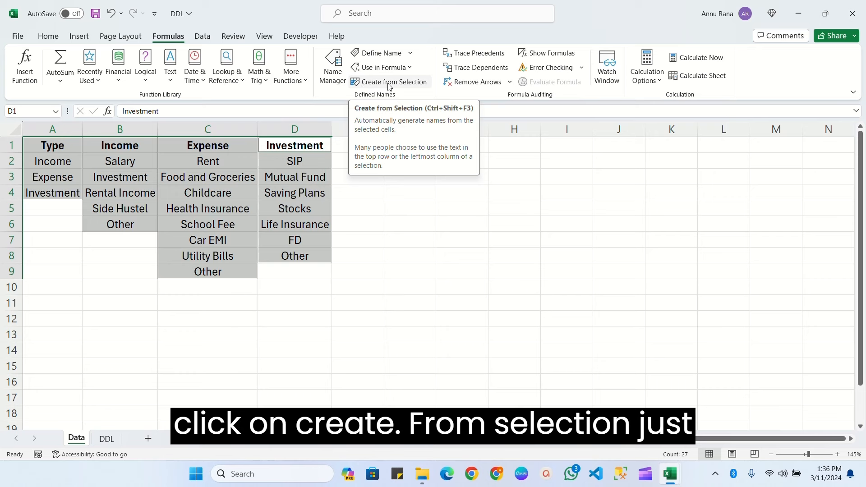
click(389, 84)
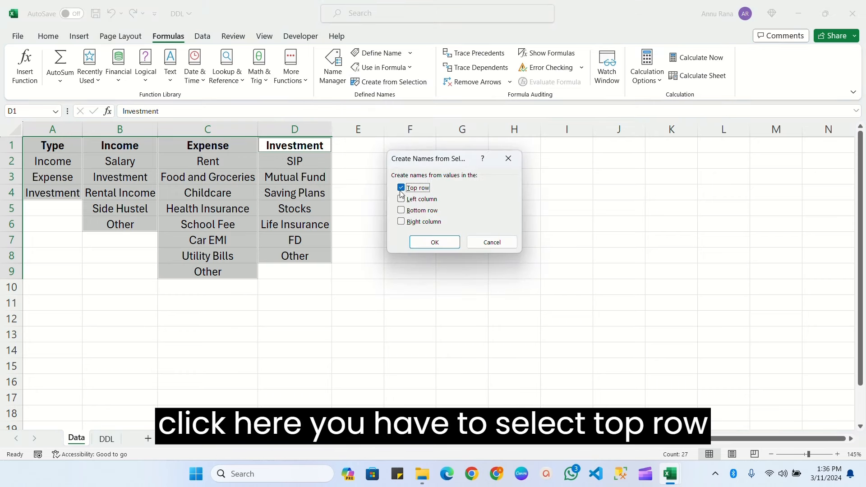
click(435, 243)
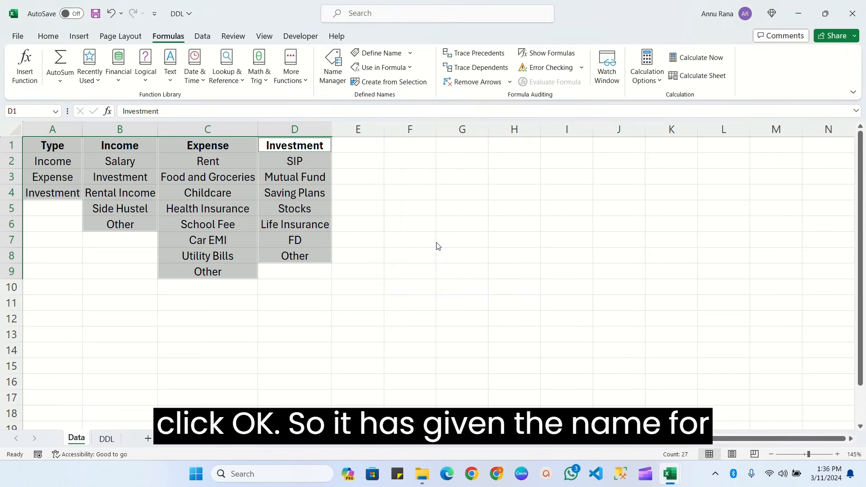
Review each header and its item range in the Type, Income, Expense and Investment lists to check the assigned names.
click(410, 193)
drag(52, 146, 277, 271)
click(55, 177)
click(60, 147)
drag(52, 161, 53, 192)
click(121, 146)
drag(124, 159, 121, 226)
click(207, 146)
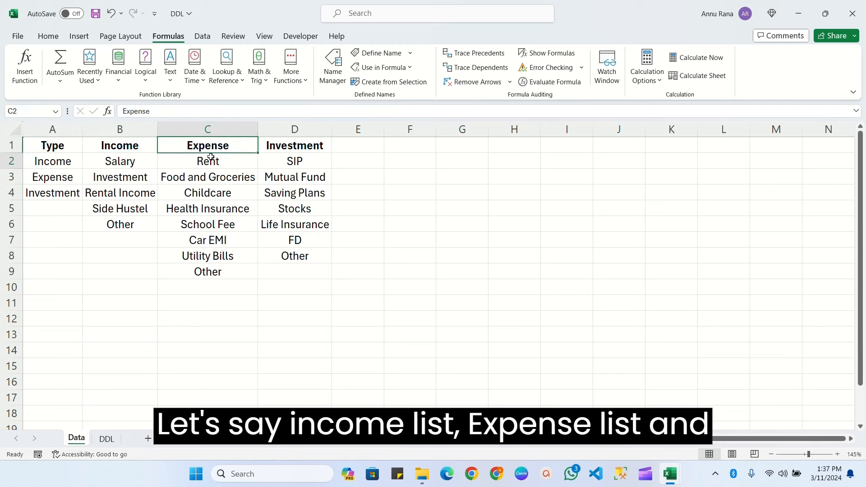
drag(208, 161, 209, 255)
click(296, 146)
drag(300, 161, 302, 255)
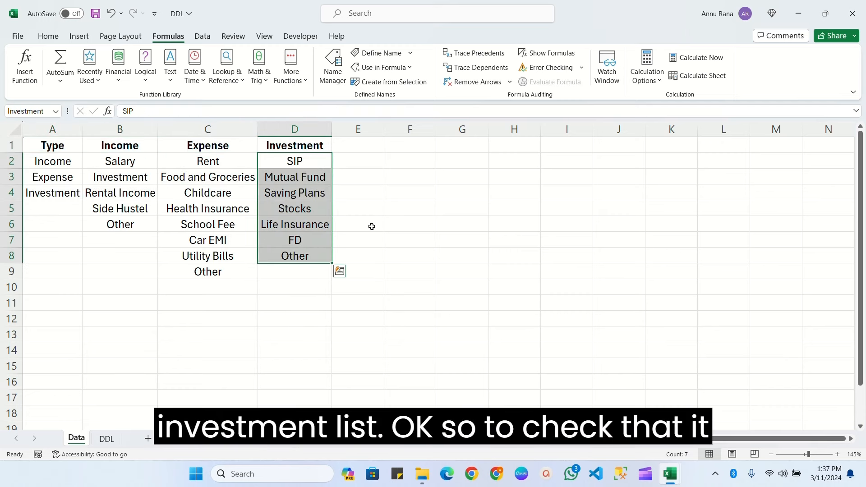
Enter the headings Type in cell G5 and Category in cell H5.
click(426, 210)
click(471, 210)
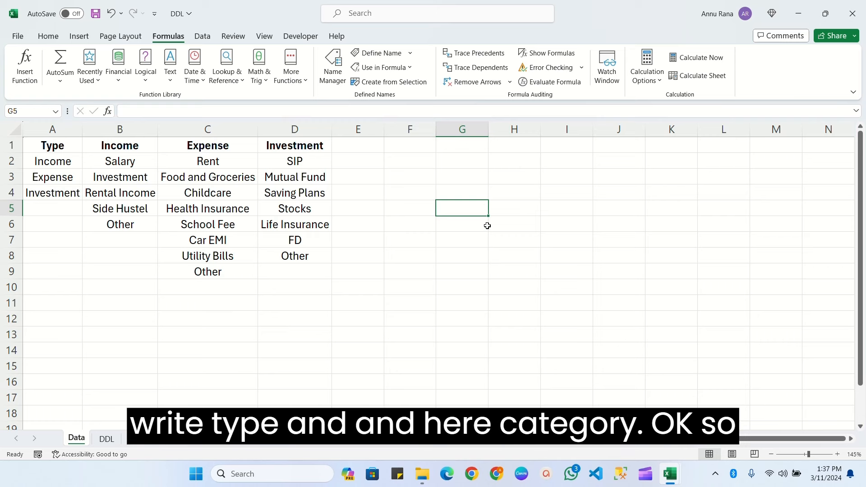
text(Type)
key(Tab)
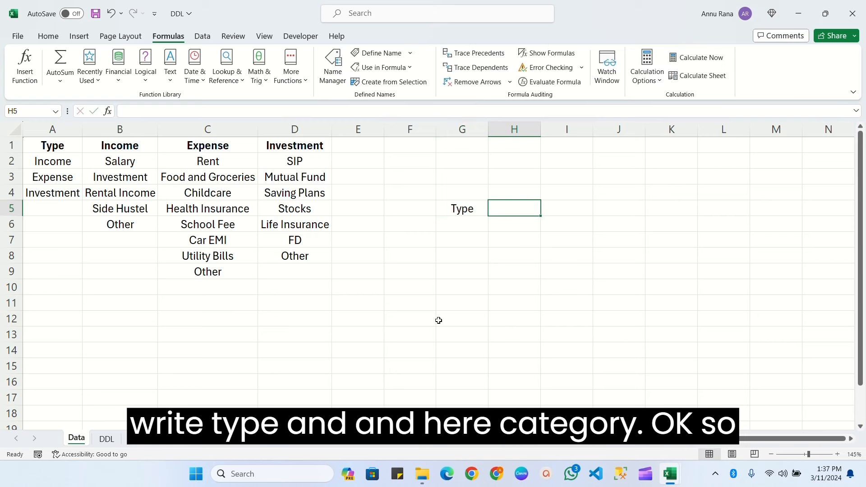
text(Category)
key(Return)
Enter the formula =INDIRECT(G6) in cell H6 under Category.
click(465, 222)
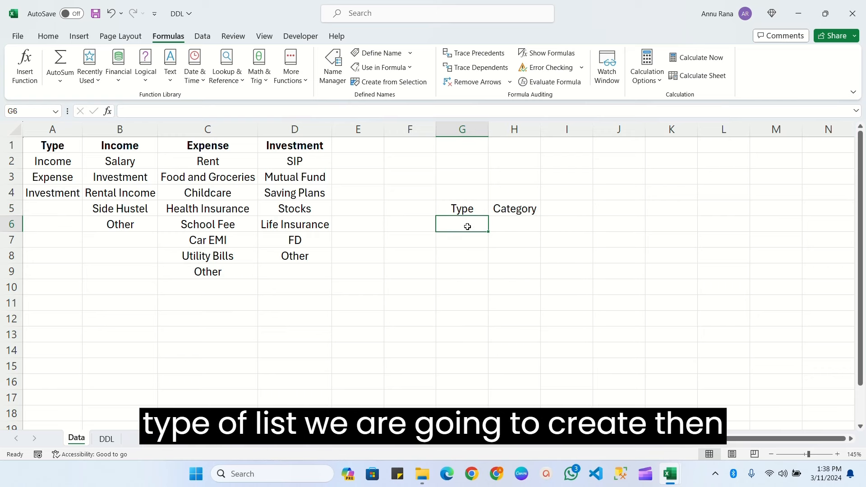
click(517, 227)
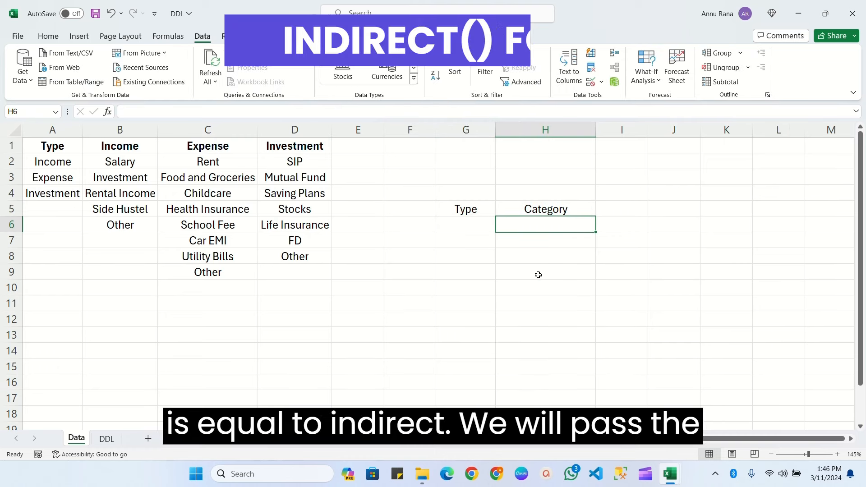
text(=indi)
key(Tab)
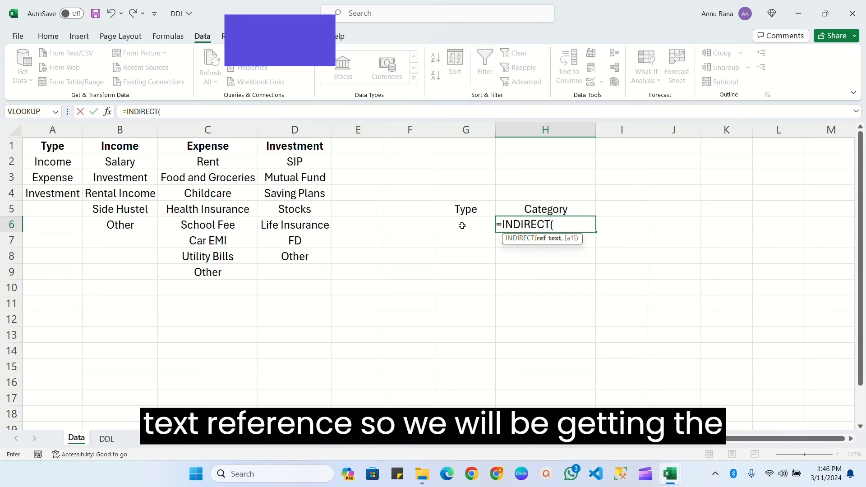
click(473, 224)
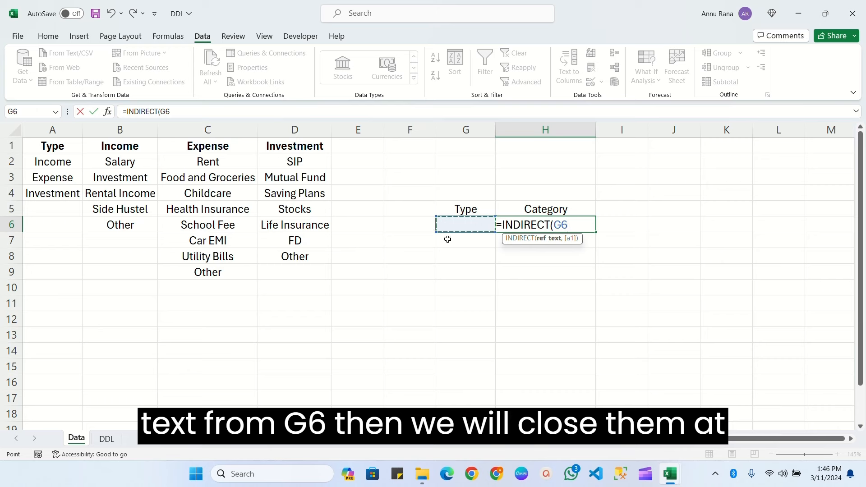
text())
key(Return)
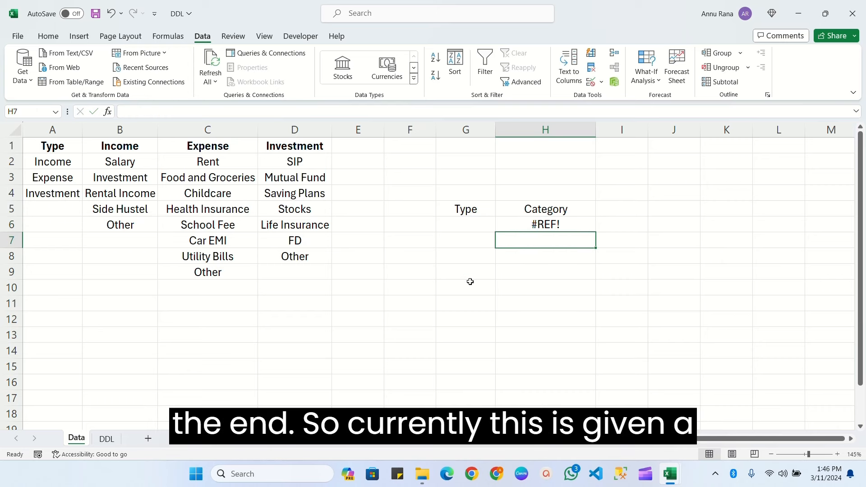
click(539, 222)
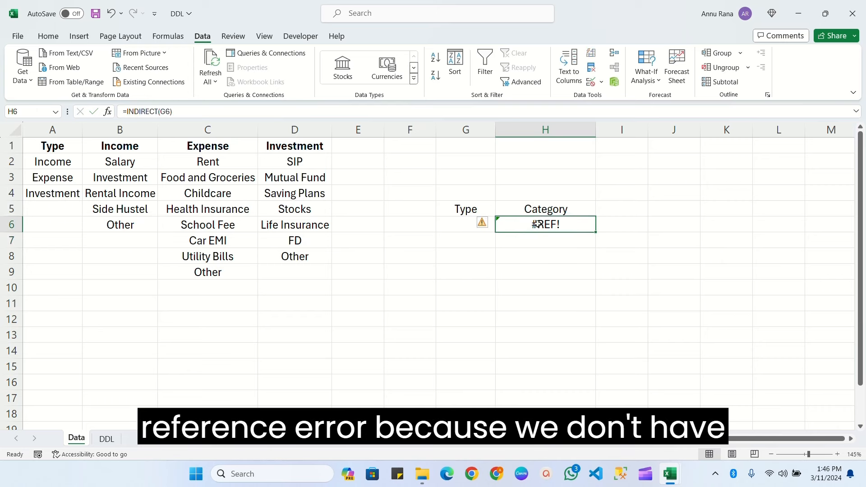
Test the category formula by entering Income in cell G6.
click(461, 225)
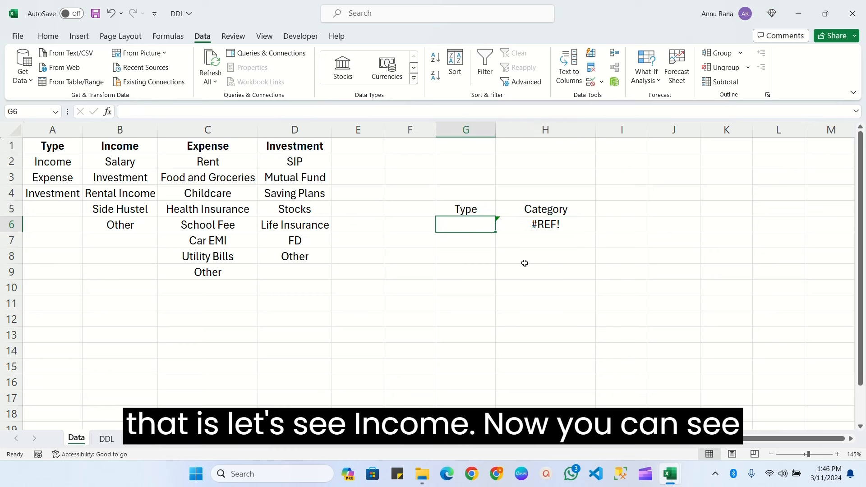
text(Income)
key(Return)
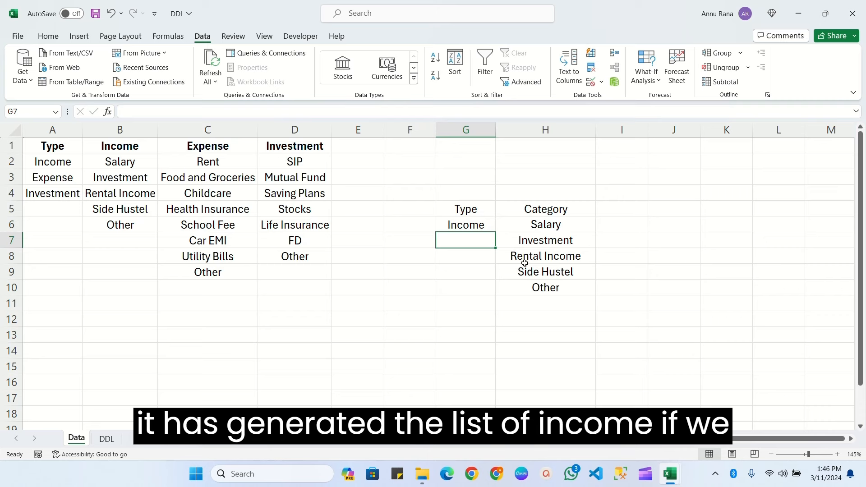
click(559, 228)
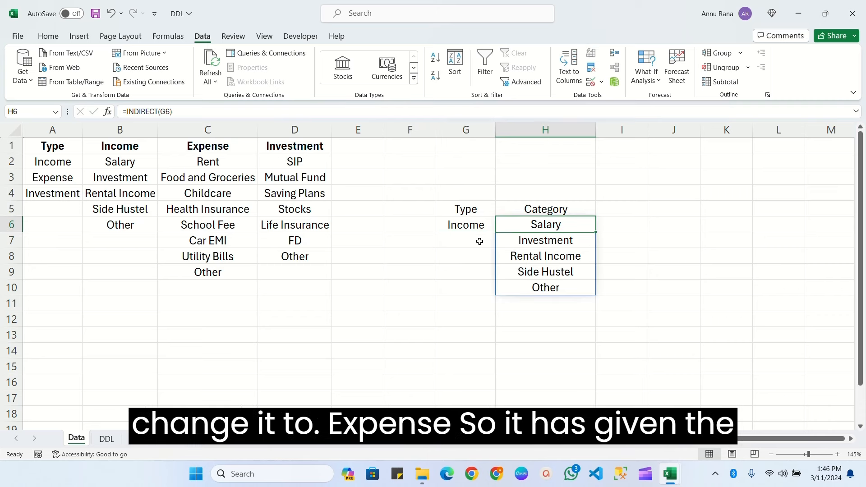
Change the type in cell G6 to Expense and check the category list generated under H5.
click(468, 224)
text(Expense)
key(Return)
click(581, 228)
drag(581, 229, 563, 336)
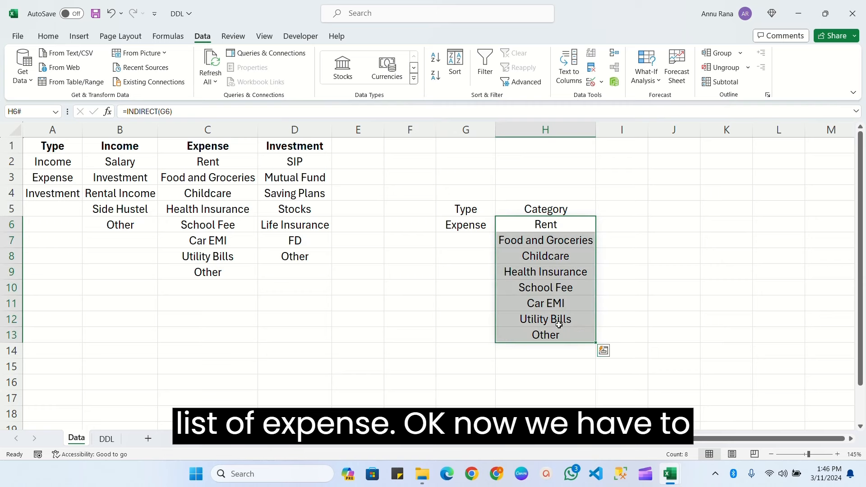
Clear the test type from cell G6.
click(476, 234)
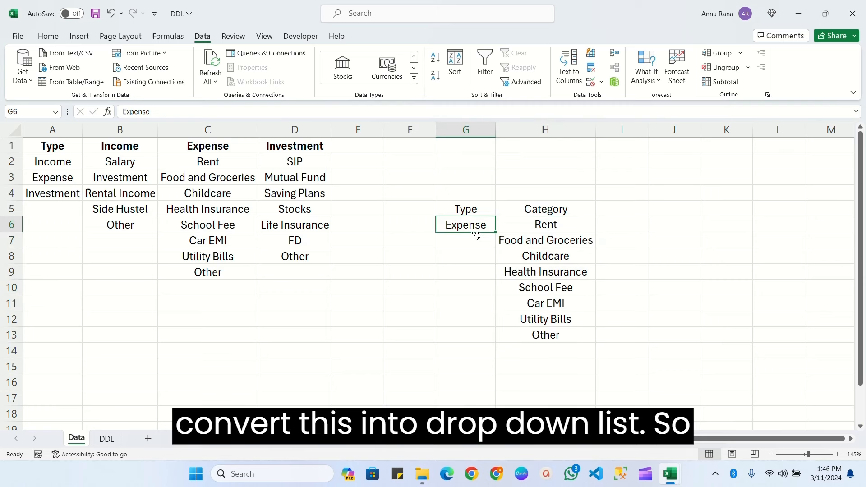
click(470, 237)
click(469, 221)
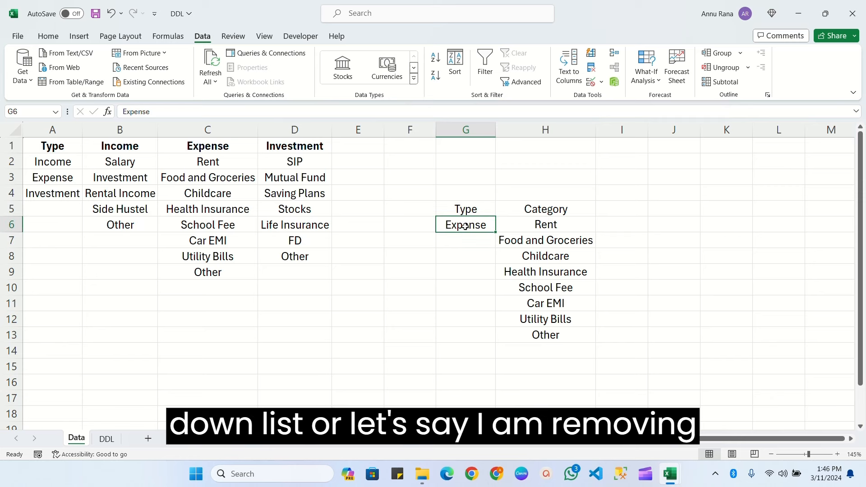
key(Delete)
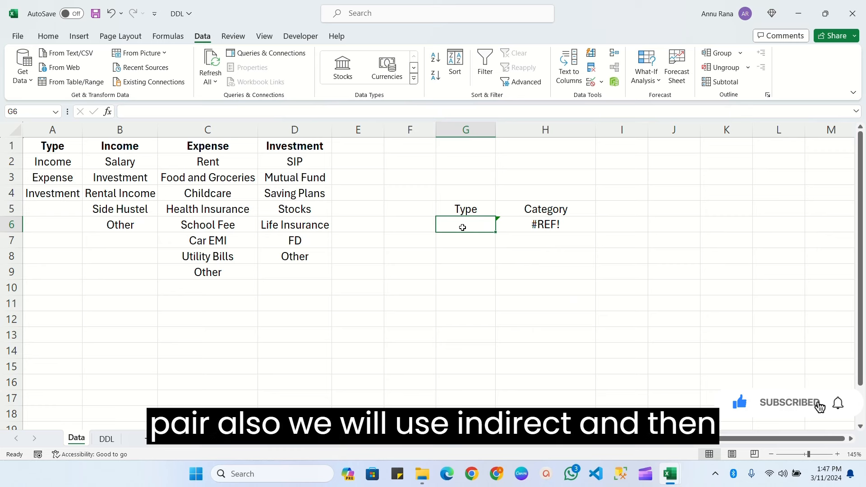
Enter the formula =INDIRECT("Type") in cell J5 and check the list of types it generates.
click(674, 209)
text(=)
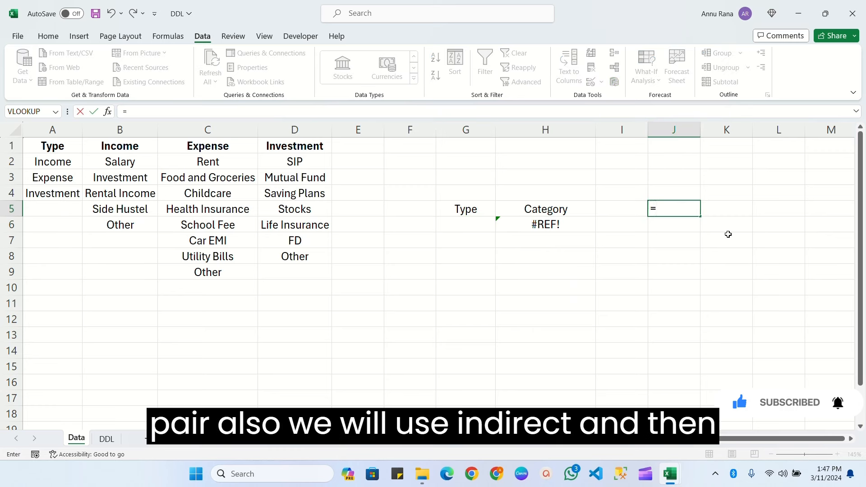
text(INDIRECT(")
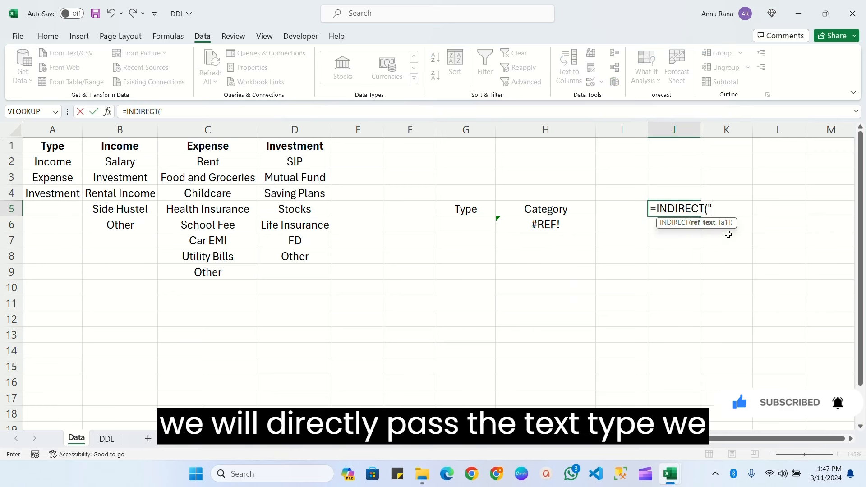
text(Type"))
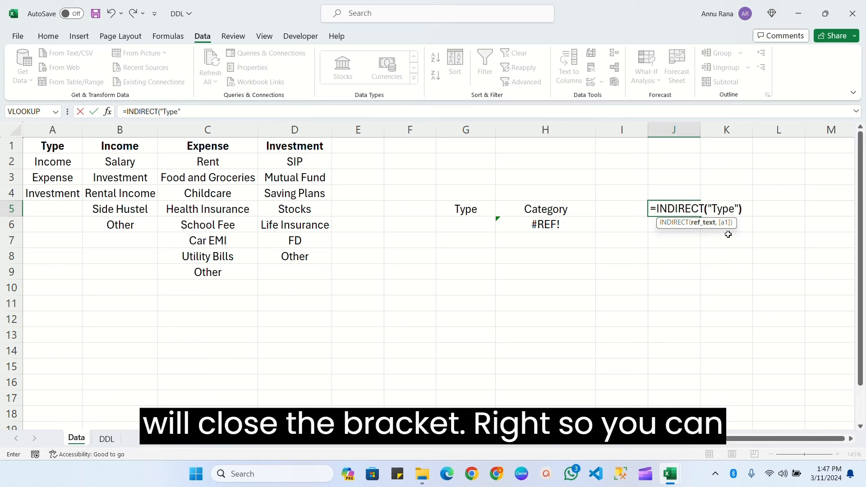
key(Return)
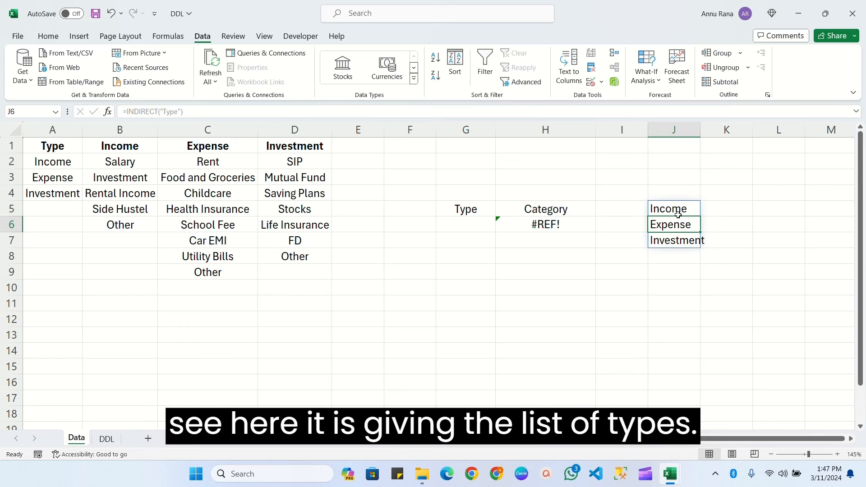
click(679, 207)
drag(680, 222, 678, 245)
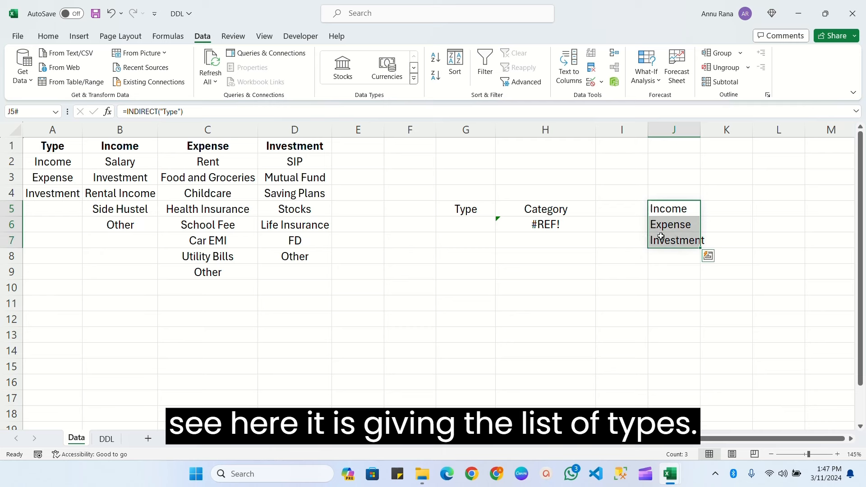
click(672, 208)
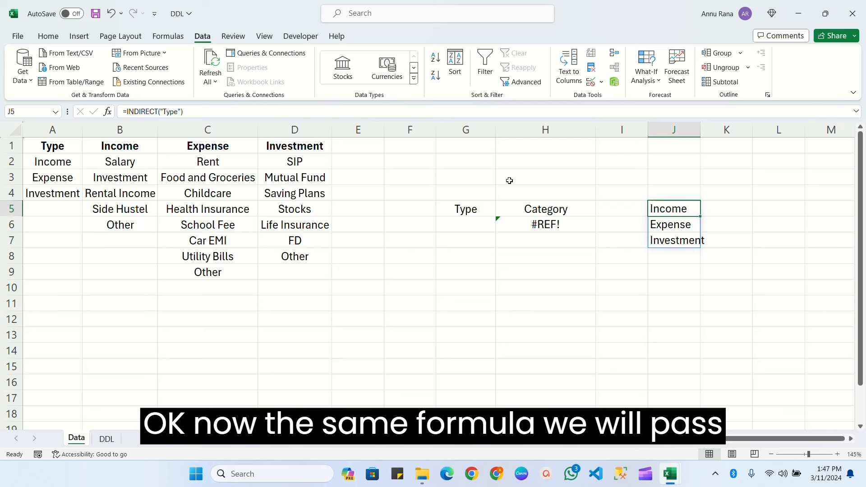
Reuse the J5 formula to add List data validation to cell G6 with the source =INDIRECT("Type").
click(210, 113)
drag(210, 113, 109, 112)
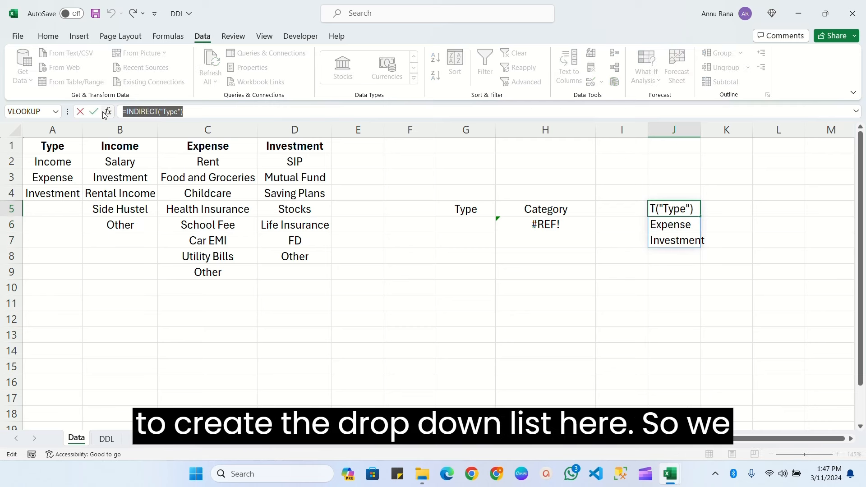
key(Escape)
click(469, 223)
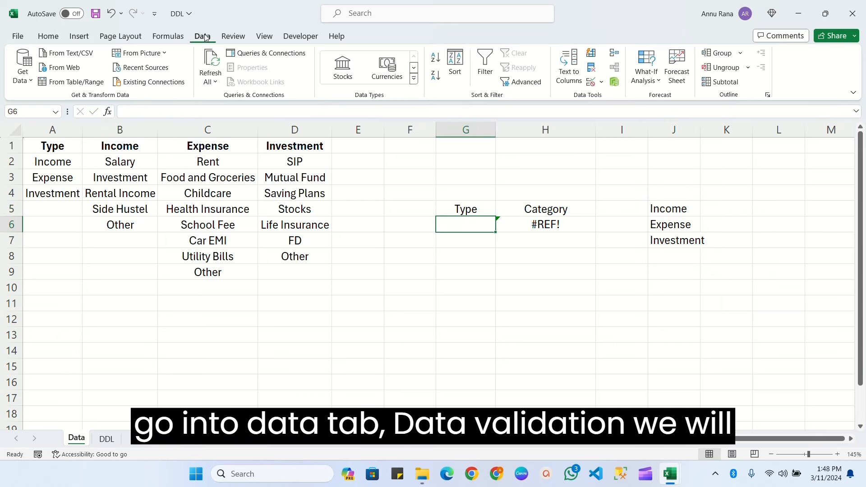
click(604, 84)
click(442, 169)
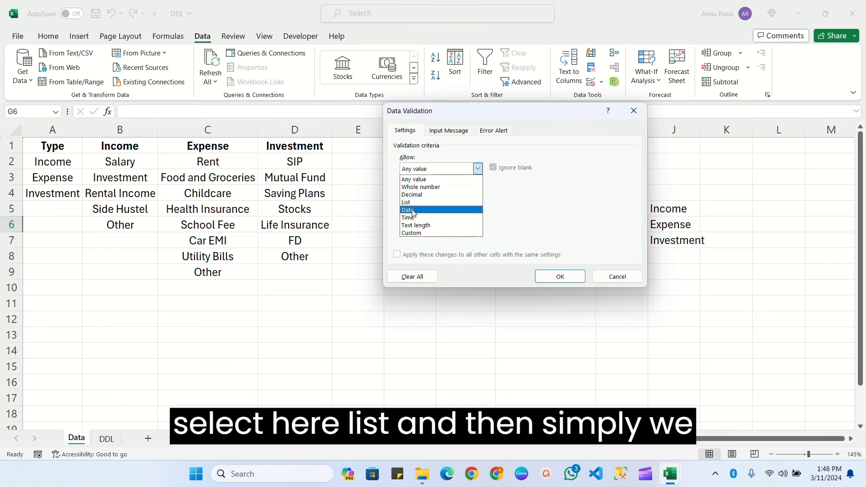
click(408, 203)
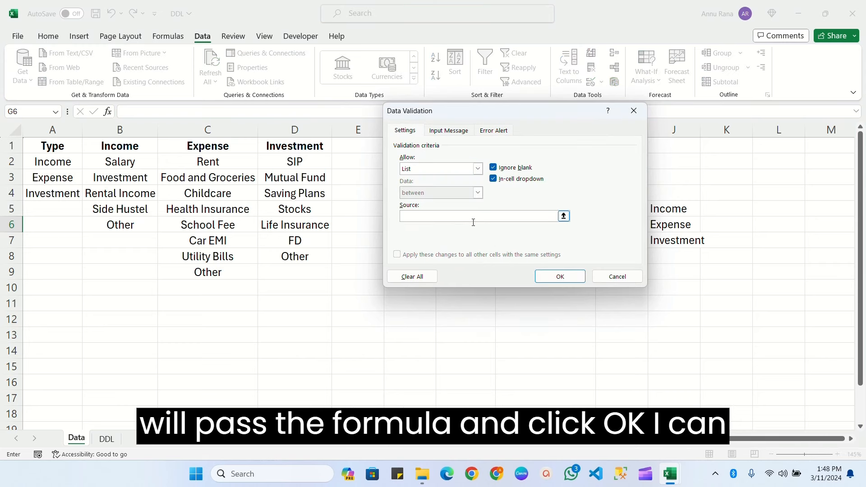
text(=$J$5:$J$7)
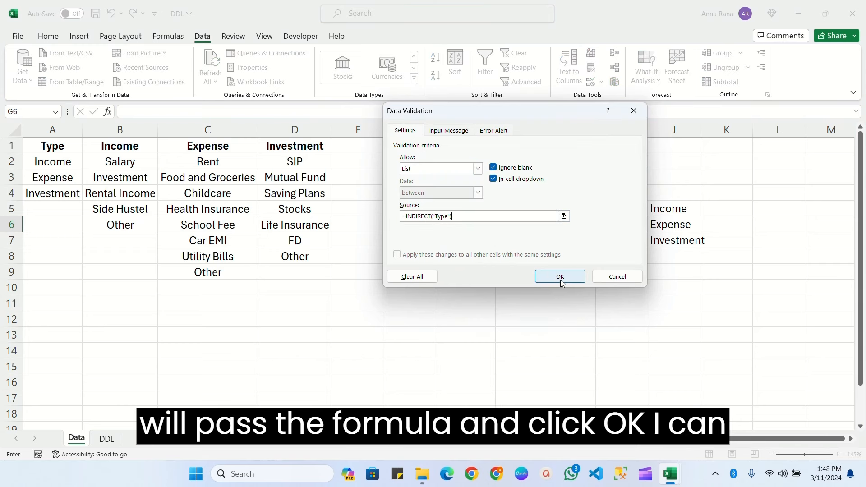
click(560, 277)
Choose Income, Expense and Investment in turn from the G6 drop-down and check the category list each one generates.
click(499, 226)
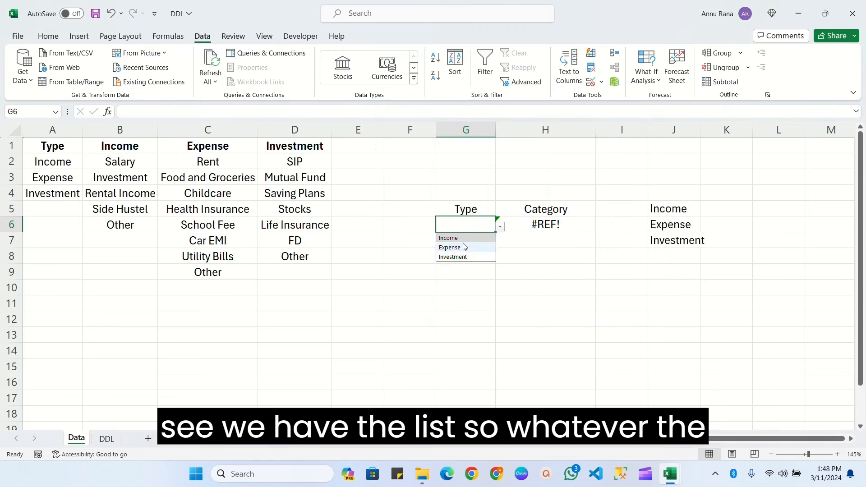
click(454, 239)
click(500, 227)
click(458, 247)
click(500, 227)
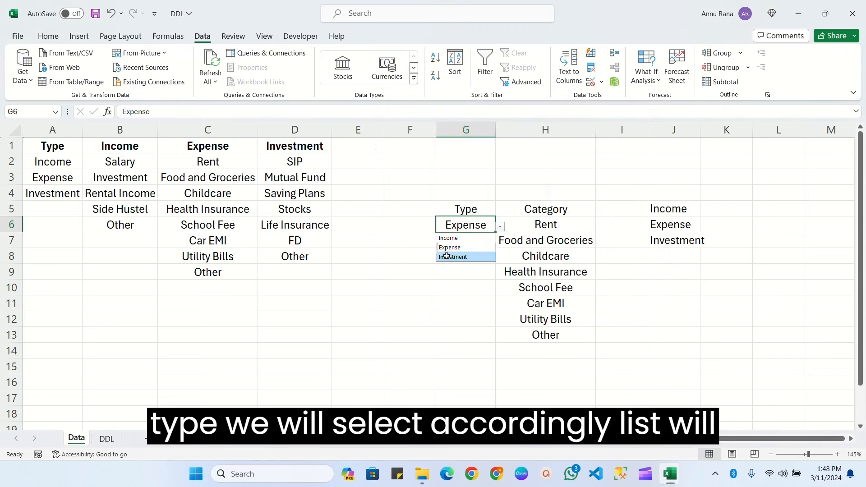
click(449, 257)
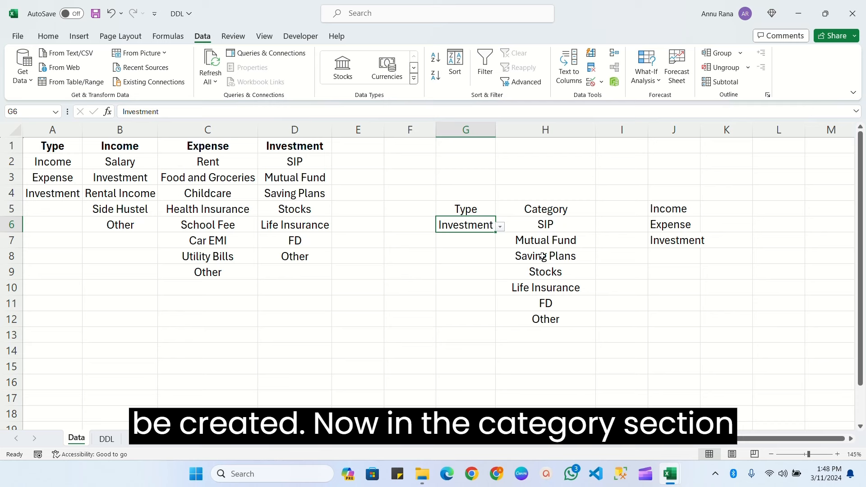
Copy the formula =INDIRECT(G6) from cell H6 and clear the cell.
click(563, 212)
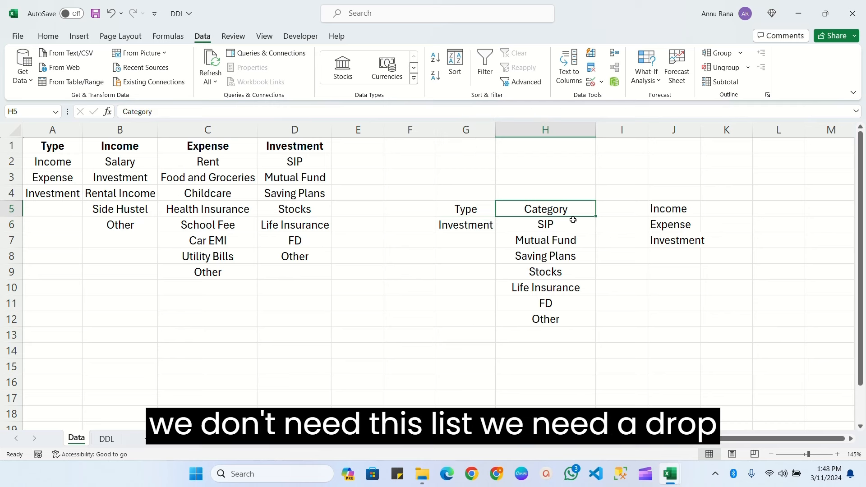
click(545, 225)
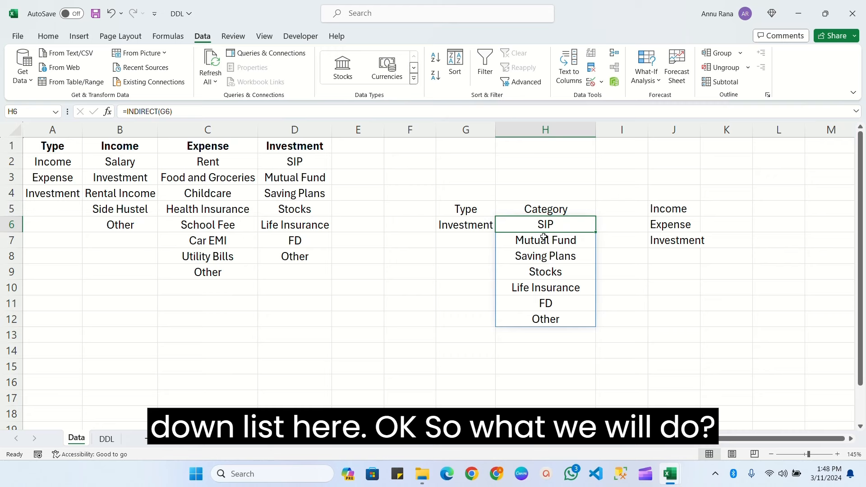
click(208, 113)
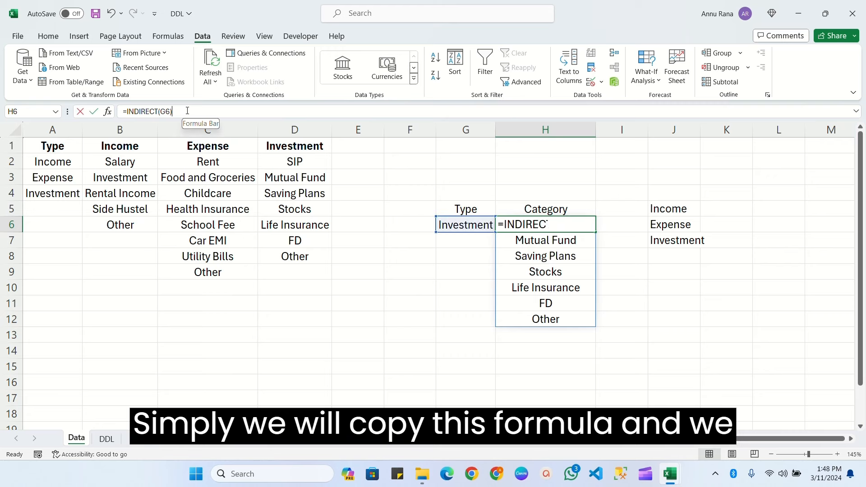
drag(208, 113, 122, 112)
key(ctrl+c)
key(Escape)
key(Delete)
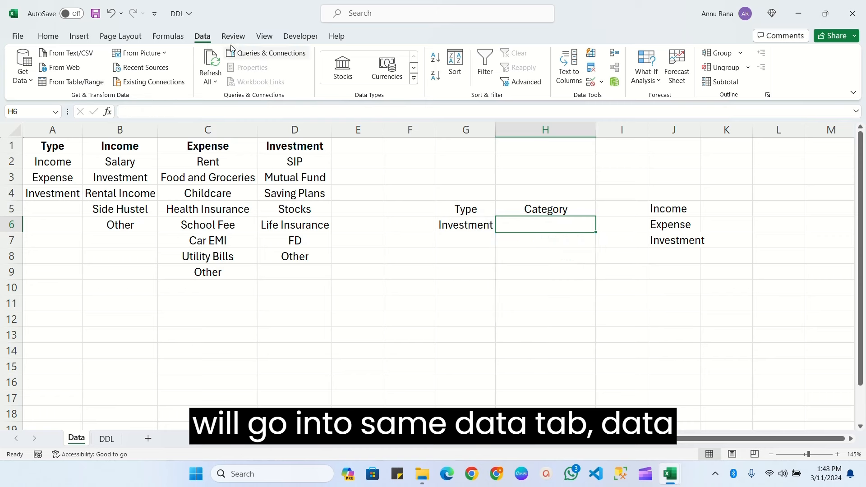
Add List data validation to cell H6 using the copied formula =INDIRECT(G6) as the source.
click(591, 81)
click(478, 168)
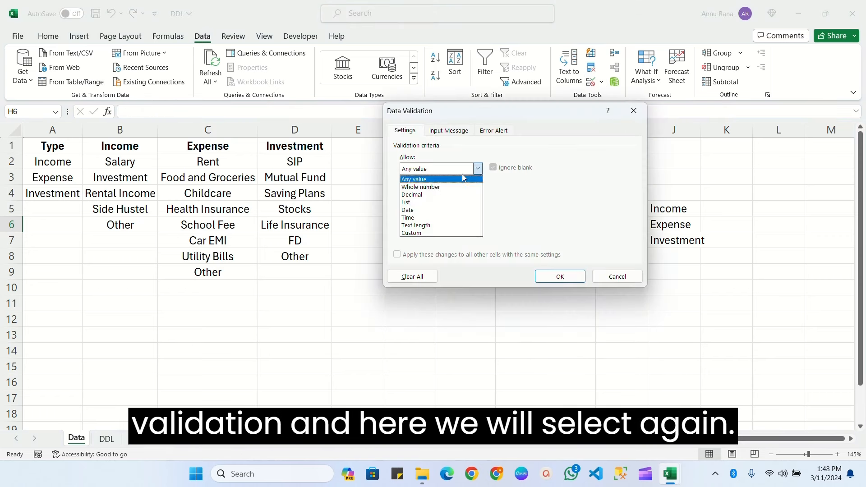
click(408, 204)
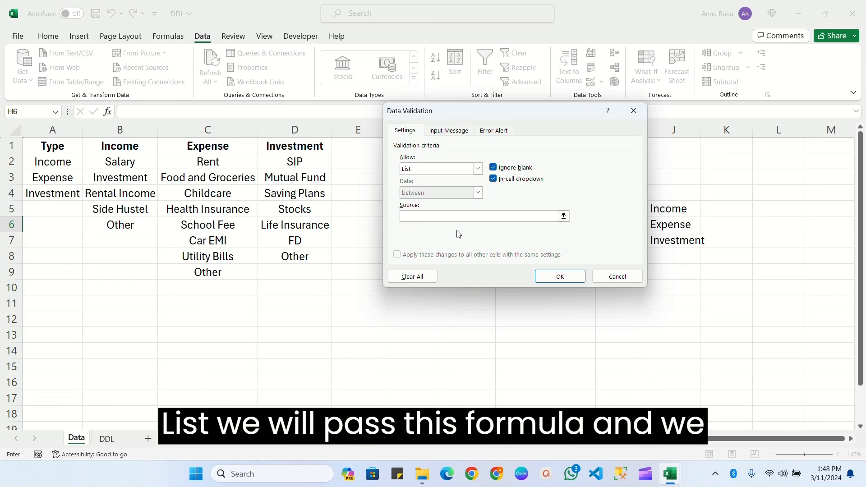
key(ctrl+v)
click(559, 275)
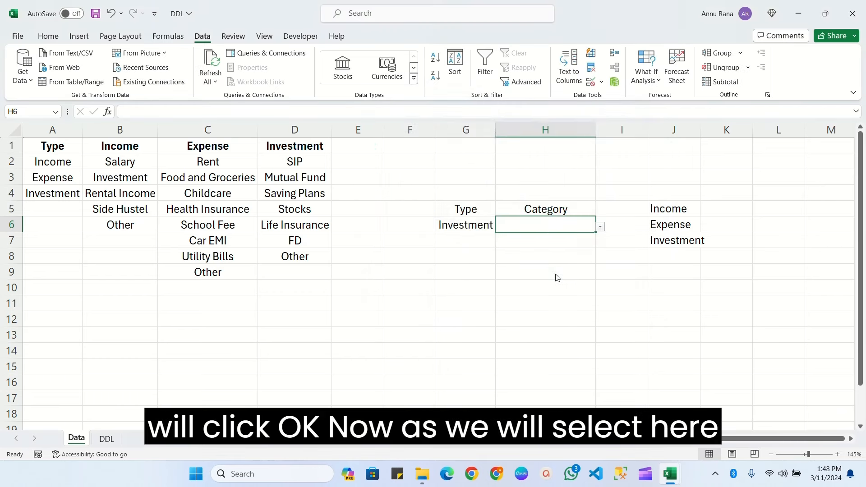
Set the type in cell G6 to Income and check the options in the Category drop-down in H6.
click(489, 227)
click(500, 227)
click(451, 235)
click(586, 227)
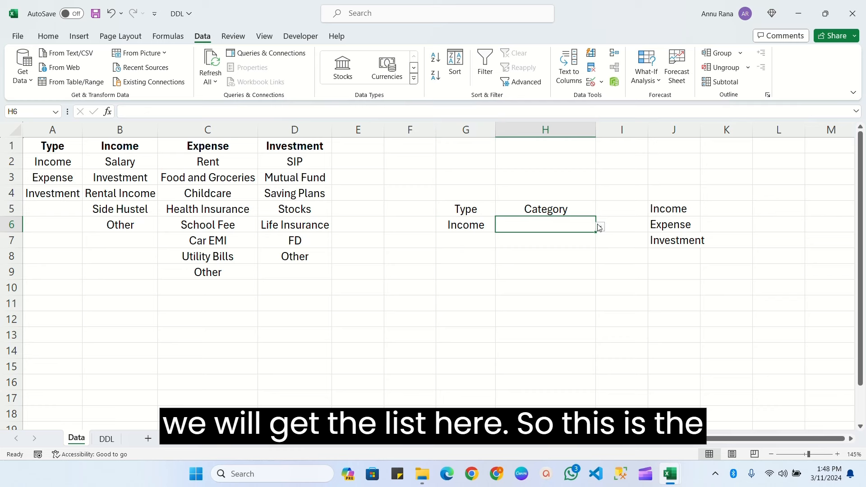
click(600, 227)
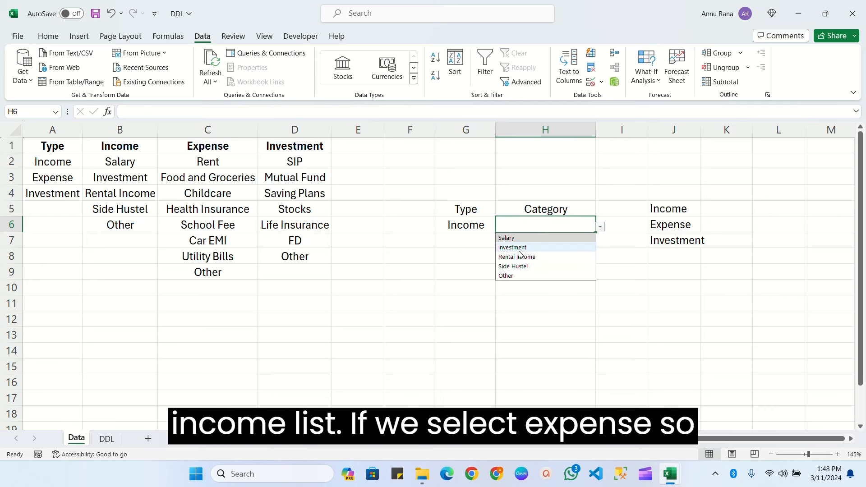
Set the type in cell G6 to Expense and check the matching Category drop-down in H6.
click(472, 227)
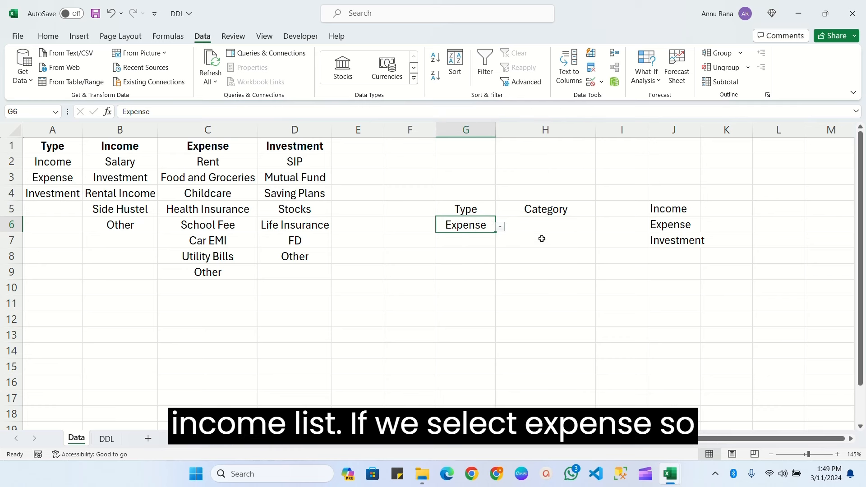
click(577, 227)
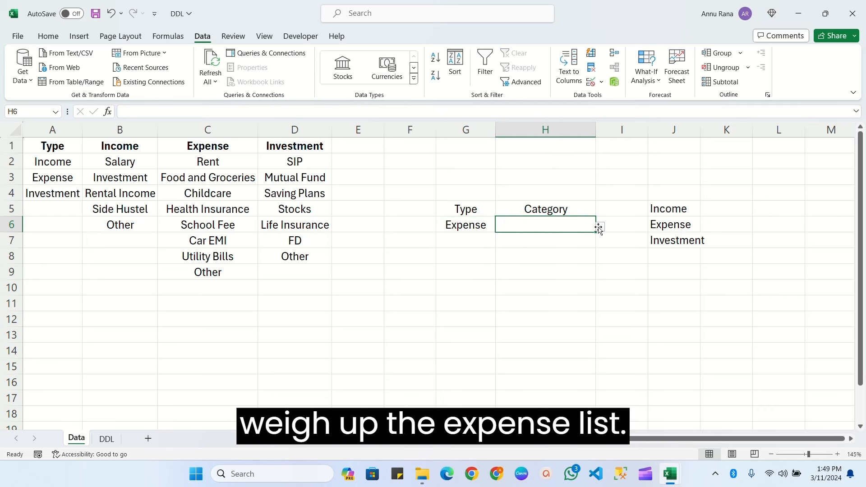
click(598, 228)
click(467, 273)
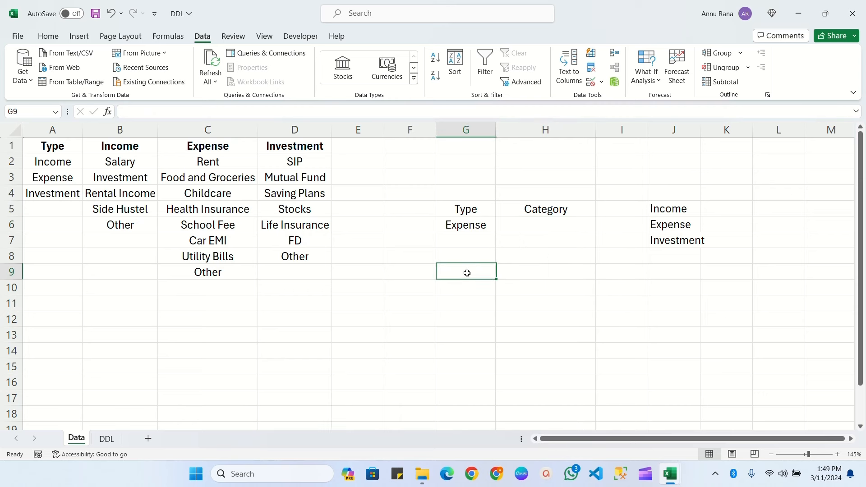
click(589, 276)
click(460, 210)
click(521, 212)
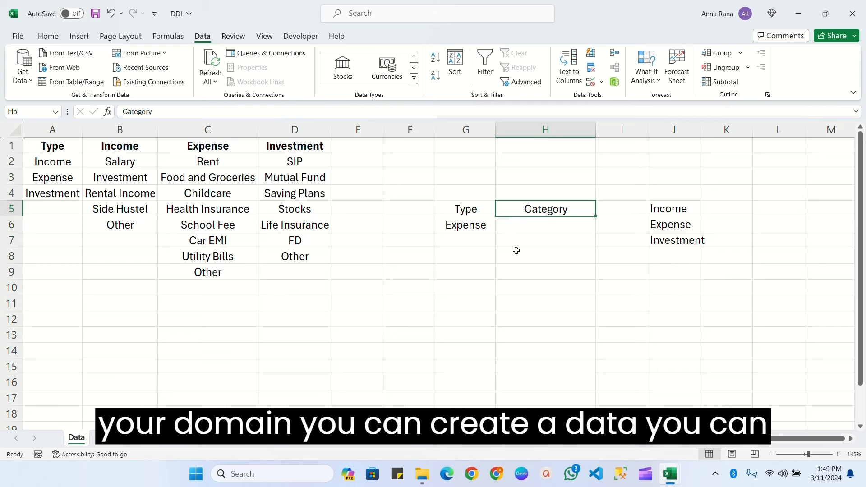
drag(52, 146, 345, 306)
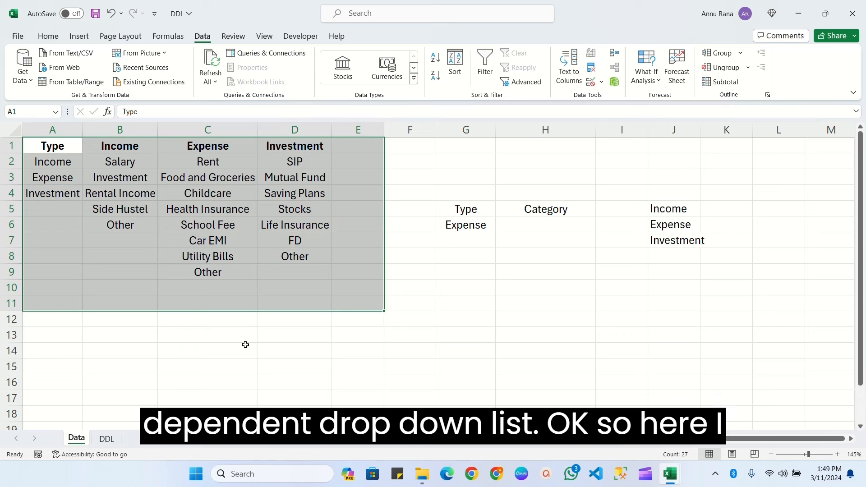
click(478, 230)
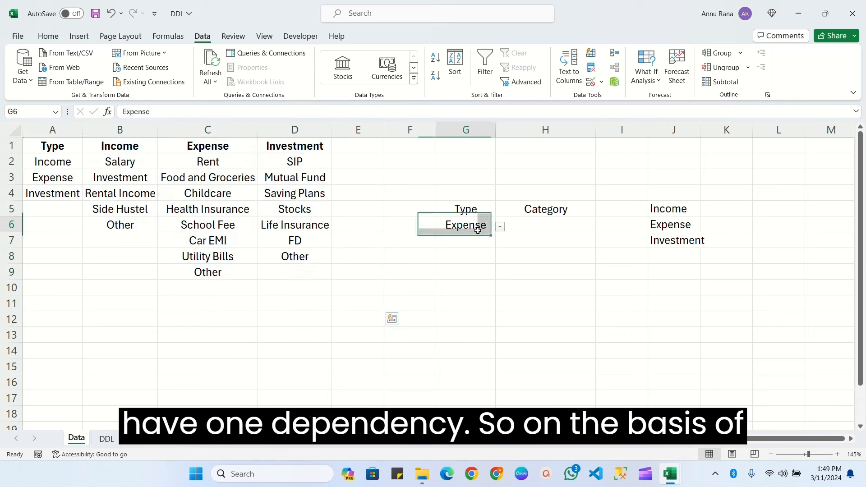
click(477, 212)
click(476, 228)
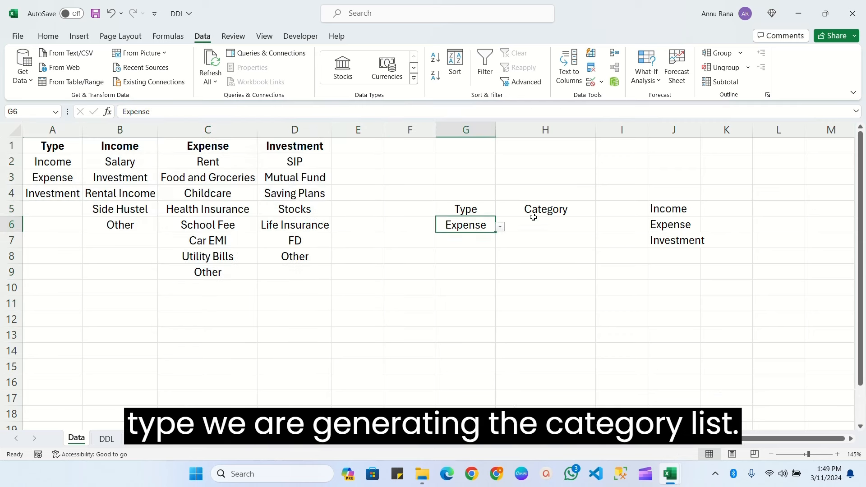
click(544, 211)
click(553, 229)
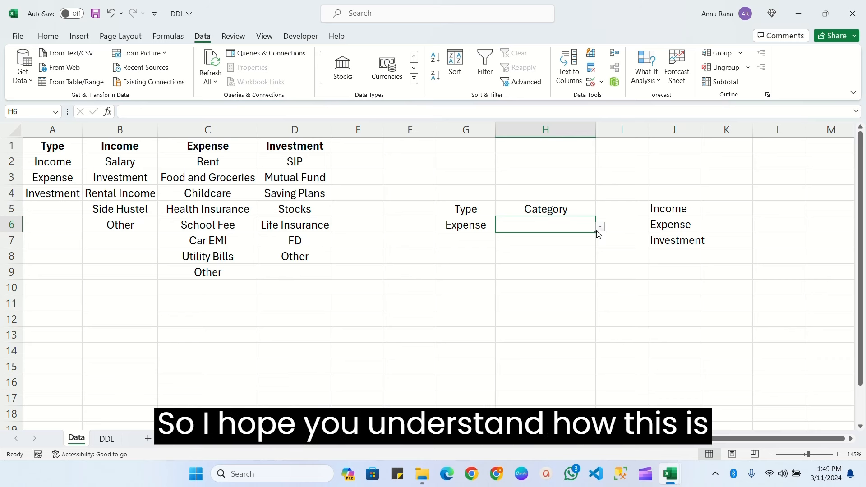
click(465, 272)
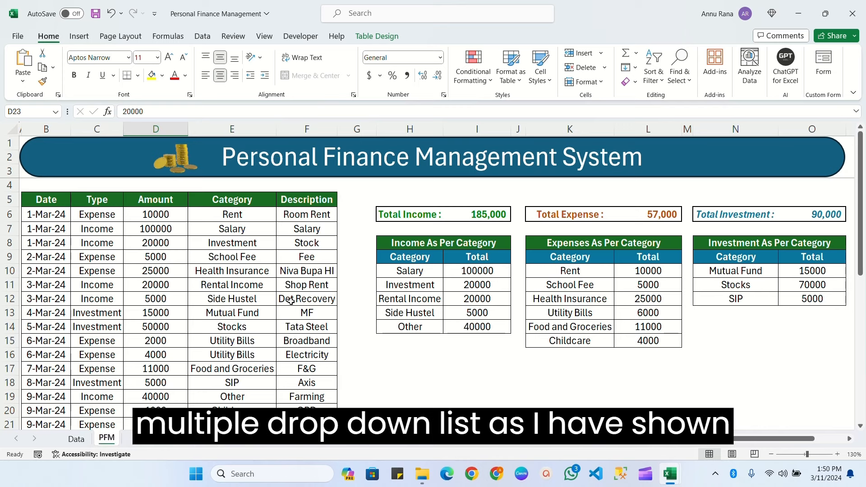
Examine the transaction table and the formulas behind the income, expense and investment category summaries on the PFM sheet.
click(100, 219)
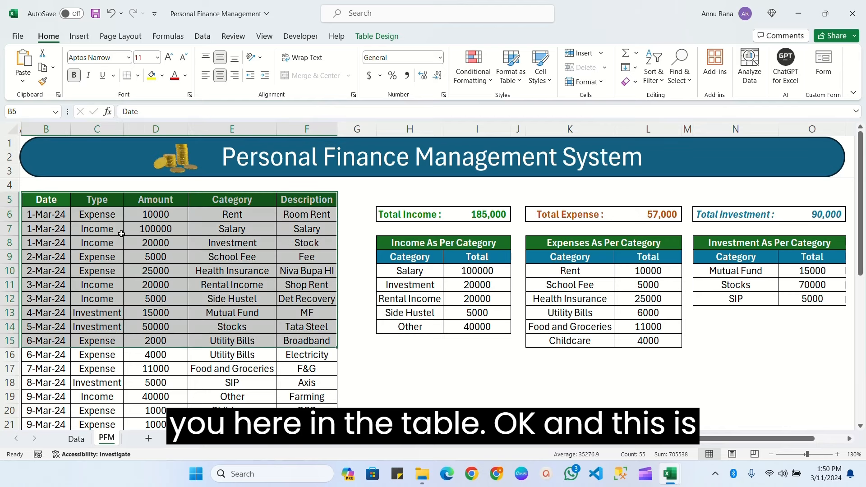
click(247, 301)
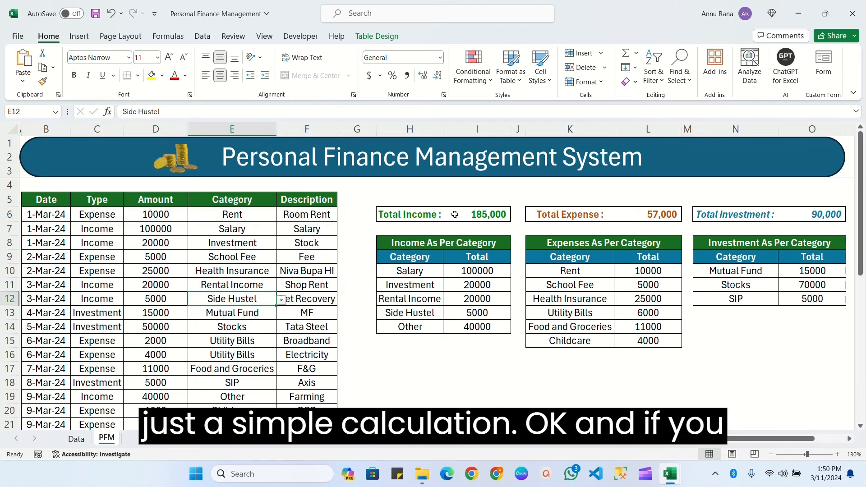
click(454, 215)
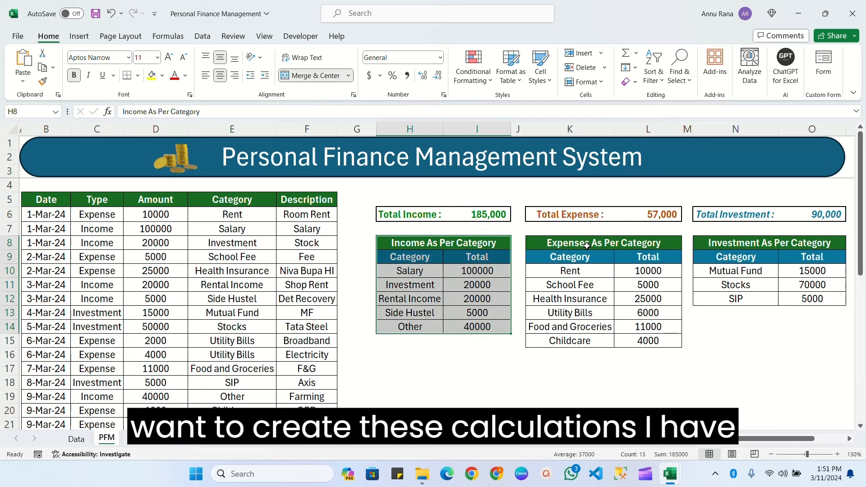
click(587, 246)
click(429, 272)
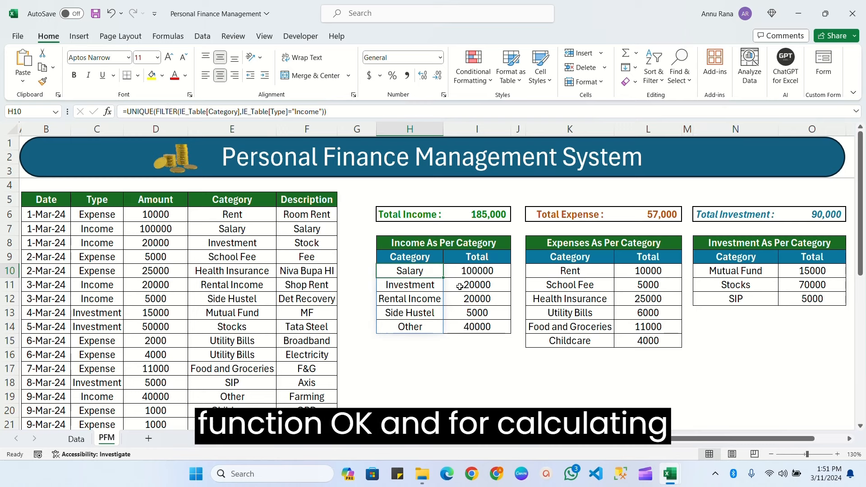
click(479, 271)
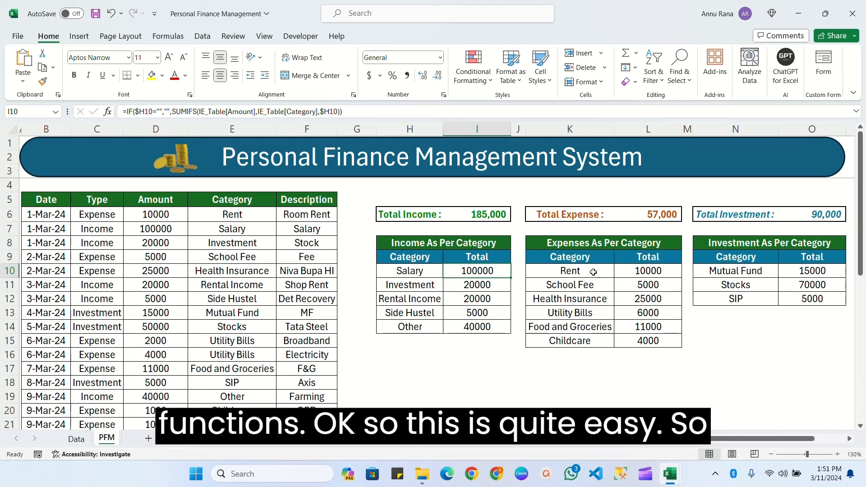
click(654, 272)
click(697, 272)
click(800, 271)
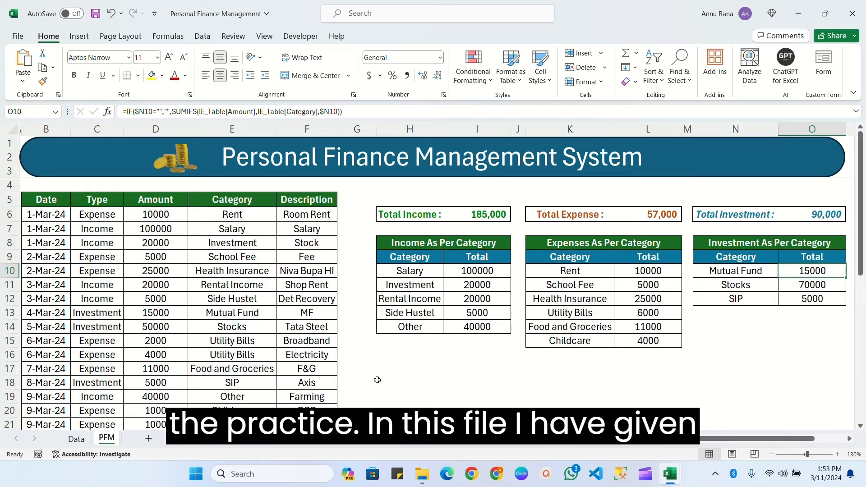
Review the Type, Income, Expense and Investment source lists on the Data sheet and return to the PFM sheet.
click(76, 439)
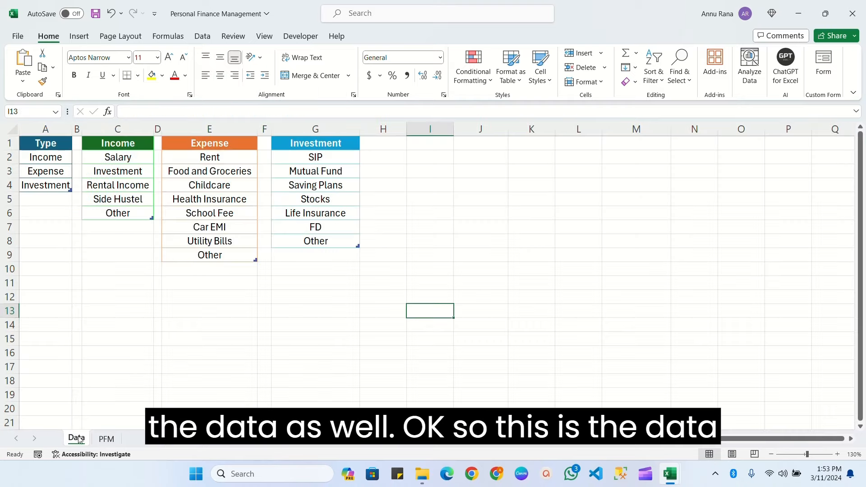
click(169, 306)
drag(46, 143, 329, 273)
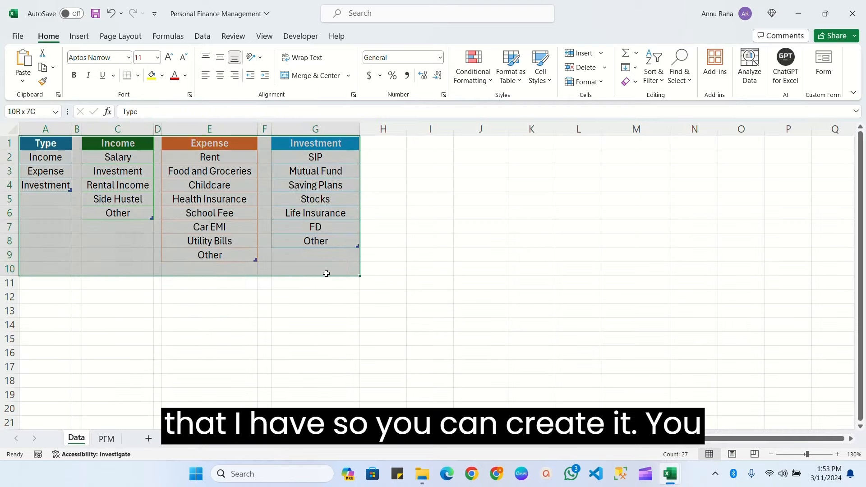
click(215, 343)
click(107, 438)
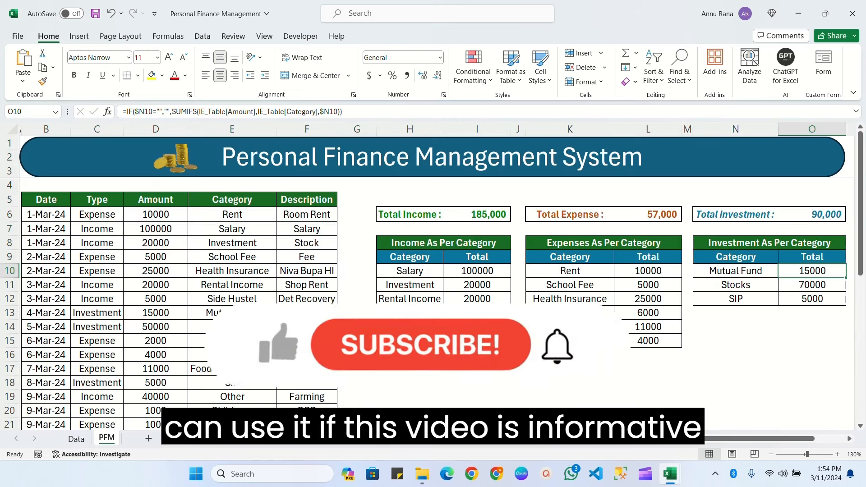
click(409, 383)
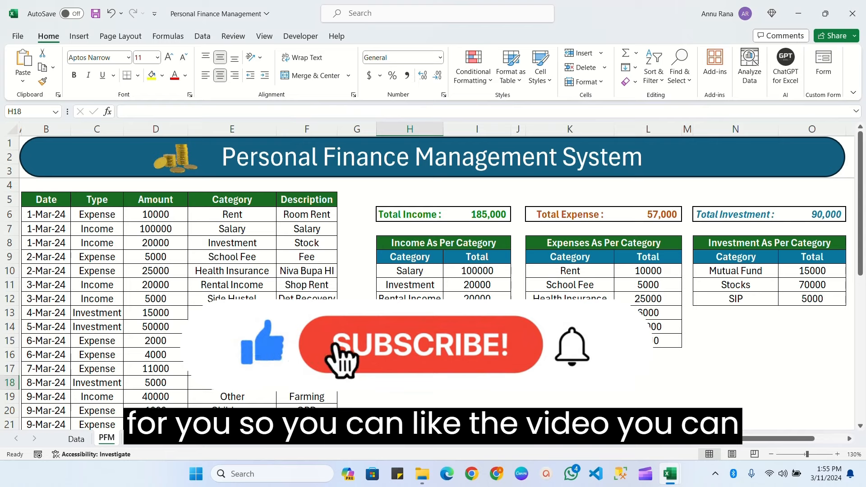